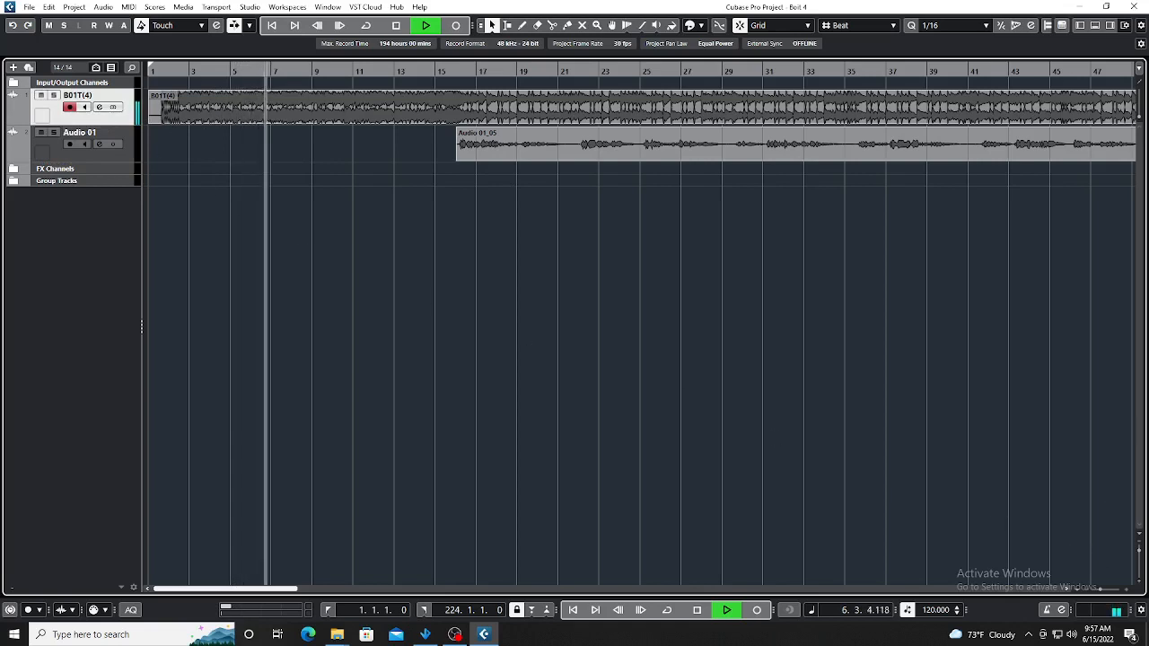
- Show the MixConsole below the project, select the Audio 01 track, and stop playback
click(1096, 26)
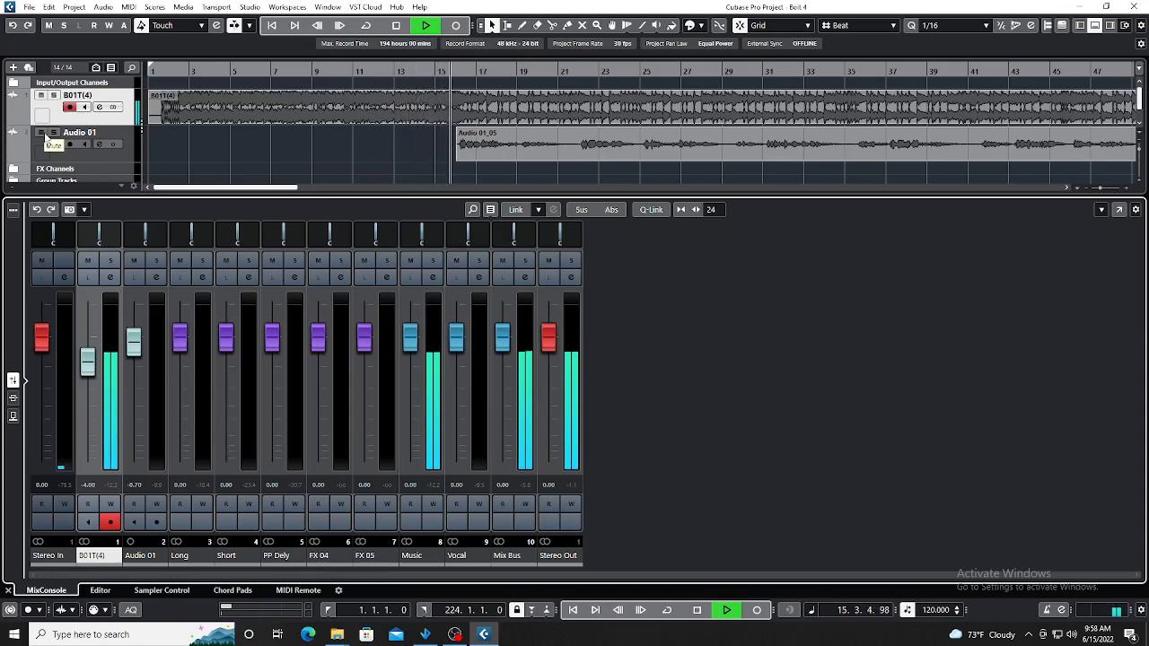
click(105, 155)
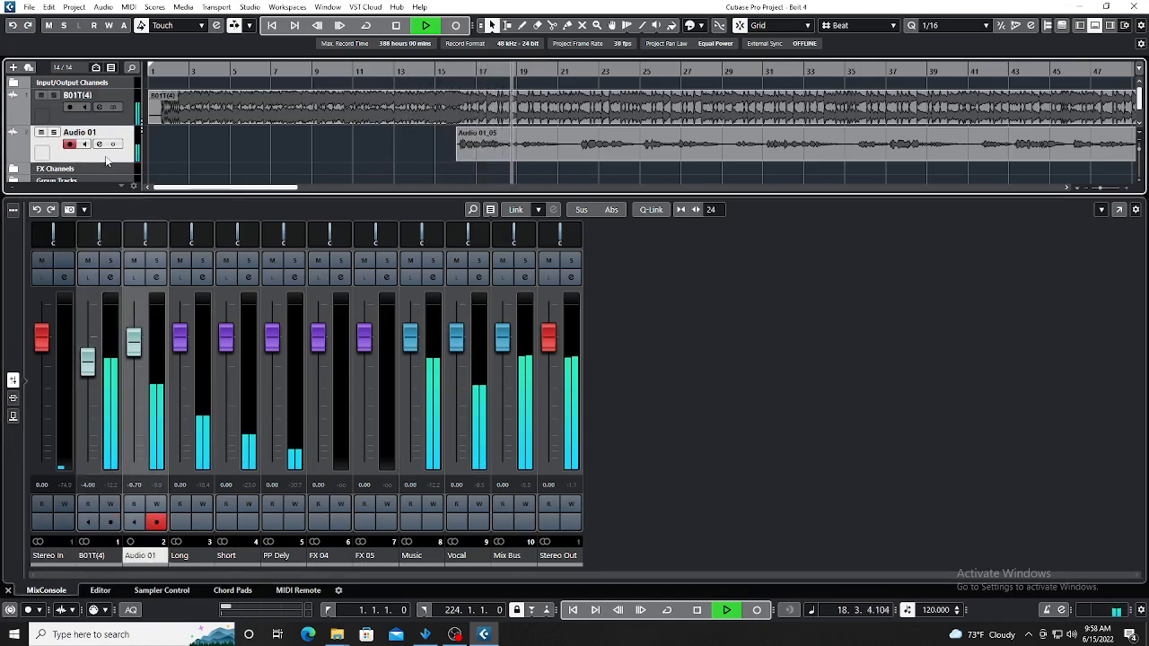
key(g)
key(g)
key(g)
key(g)
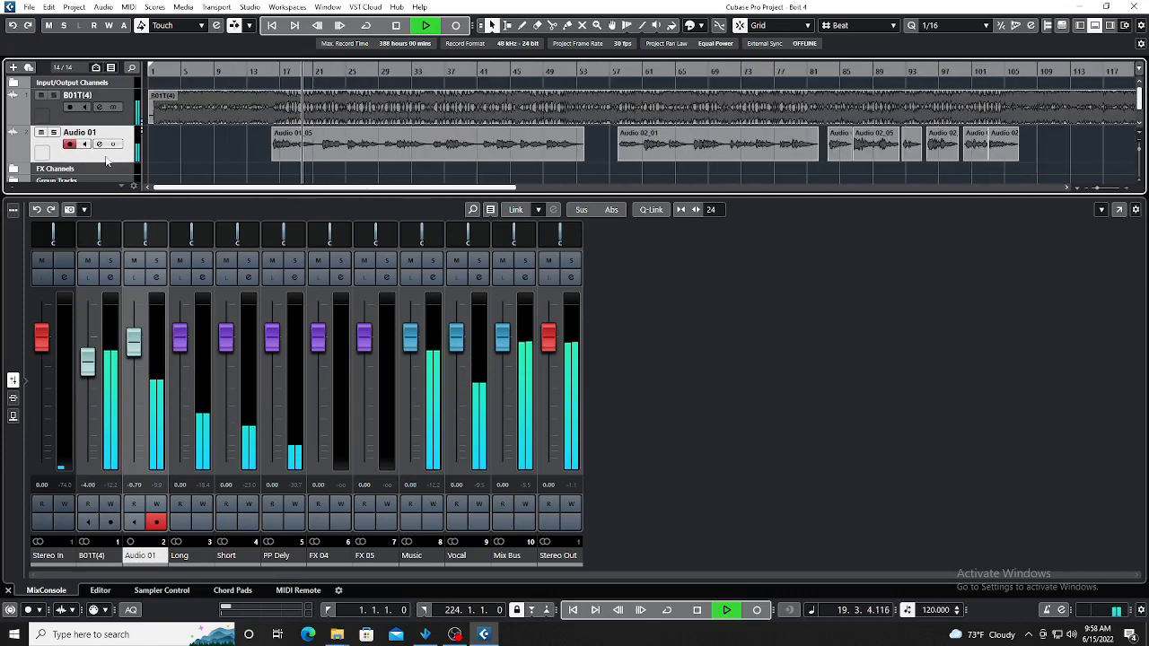
key(g)
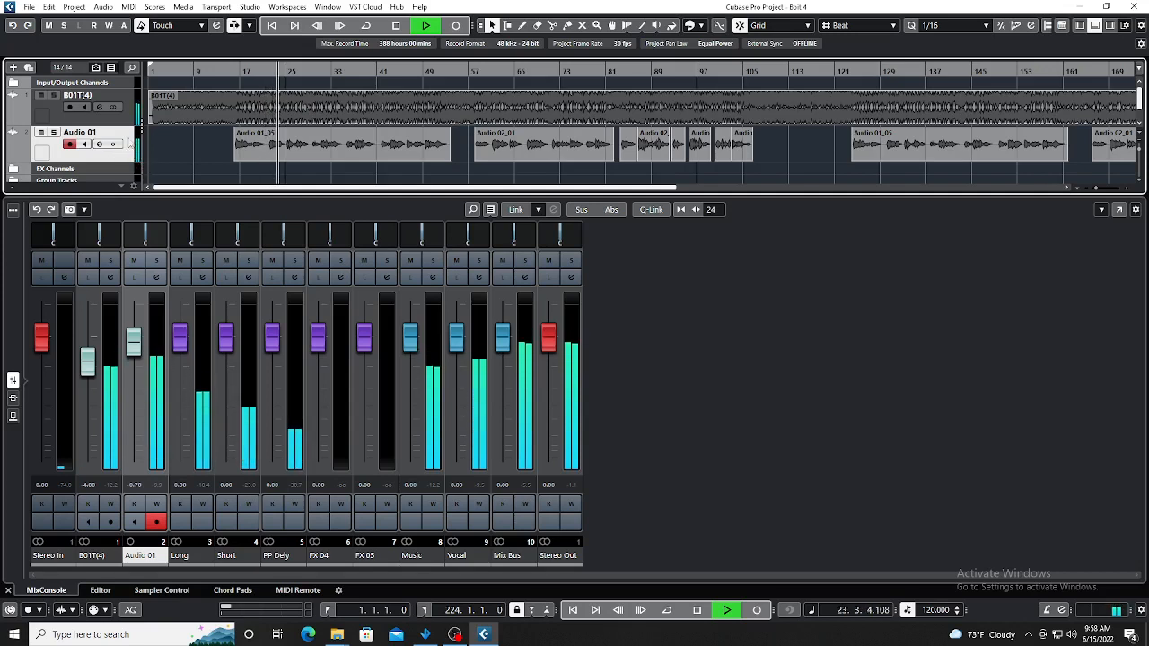
key(space)
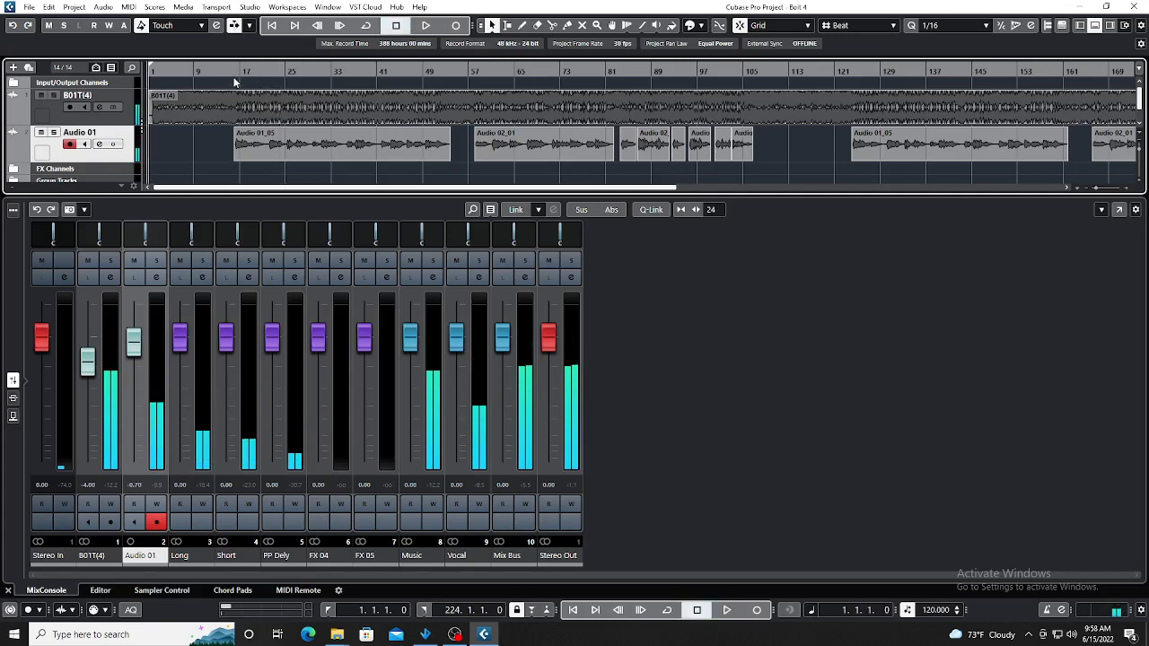
- Set the left locator to bar 16 and the right locator to bar 53 around the first Audio 01 clip
click(235, 70)
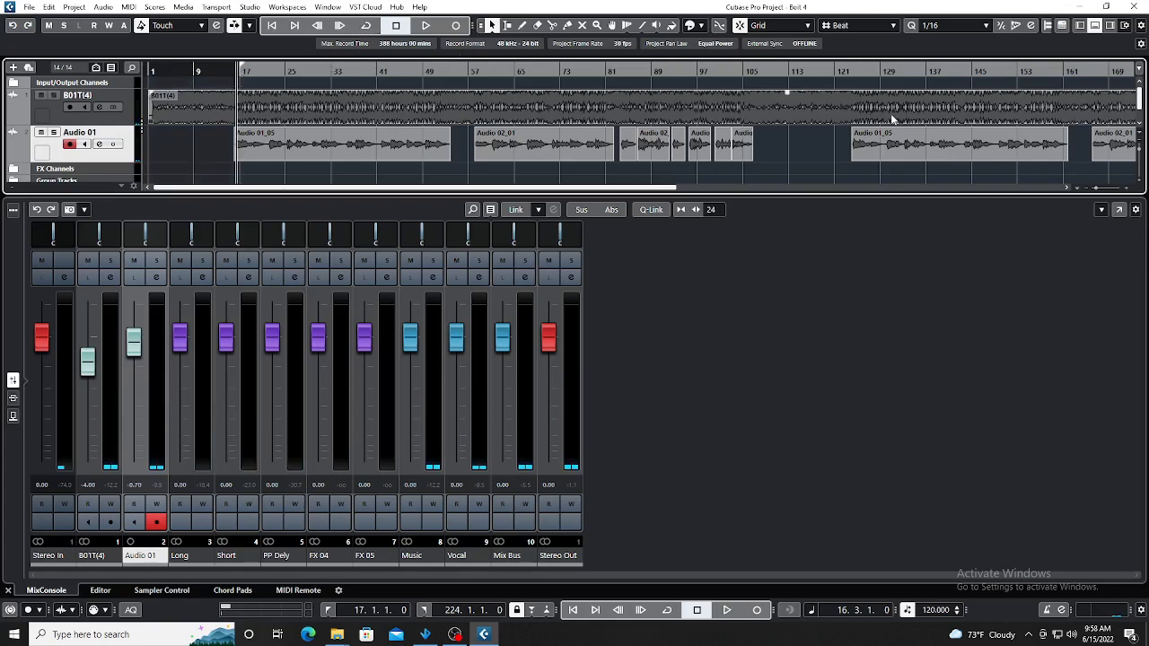
key(g)
key(g)
key(g)
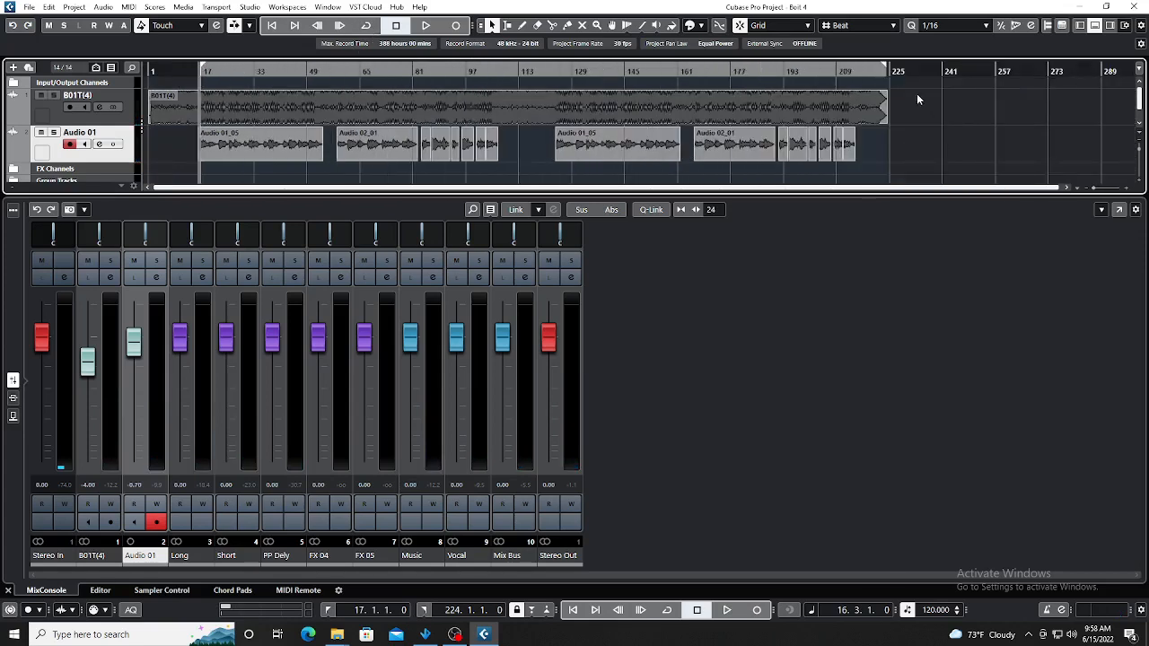
drag(887, 71, 327, 94)
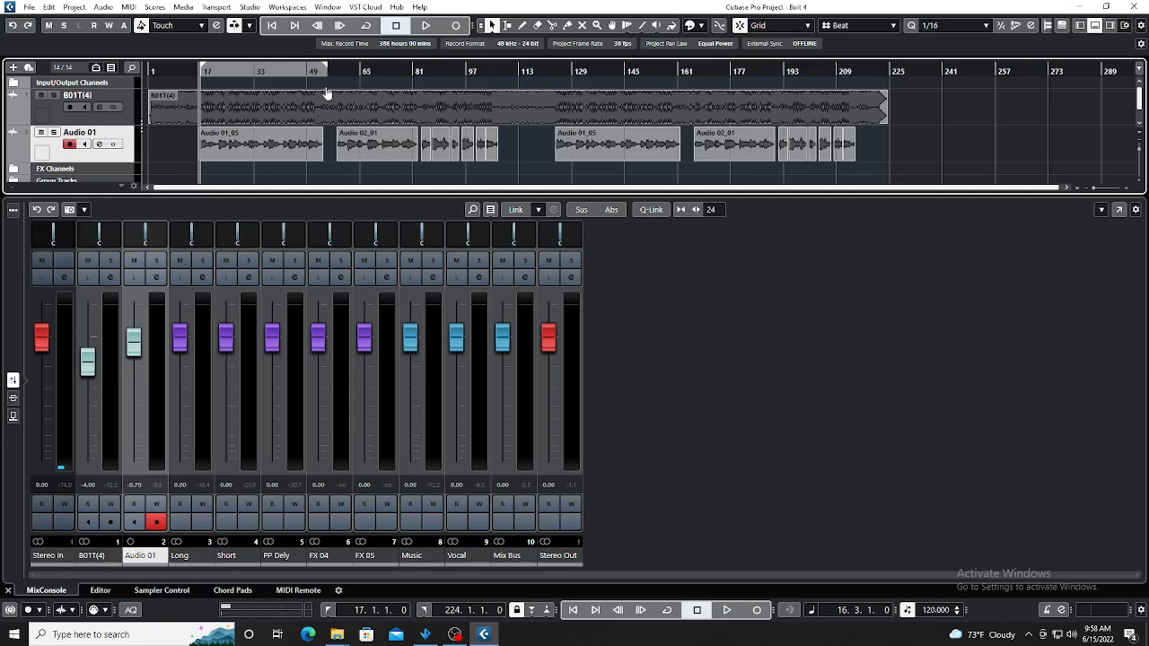
key(h)
key(h)
key(h)
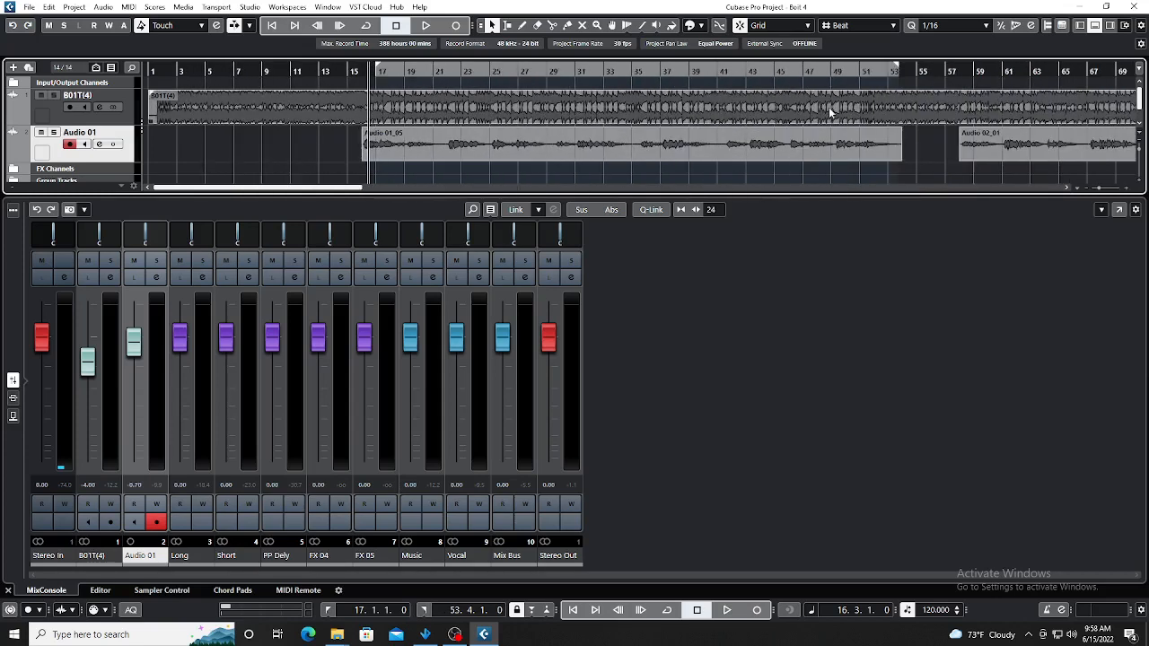
key(h)
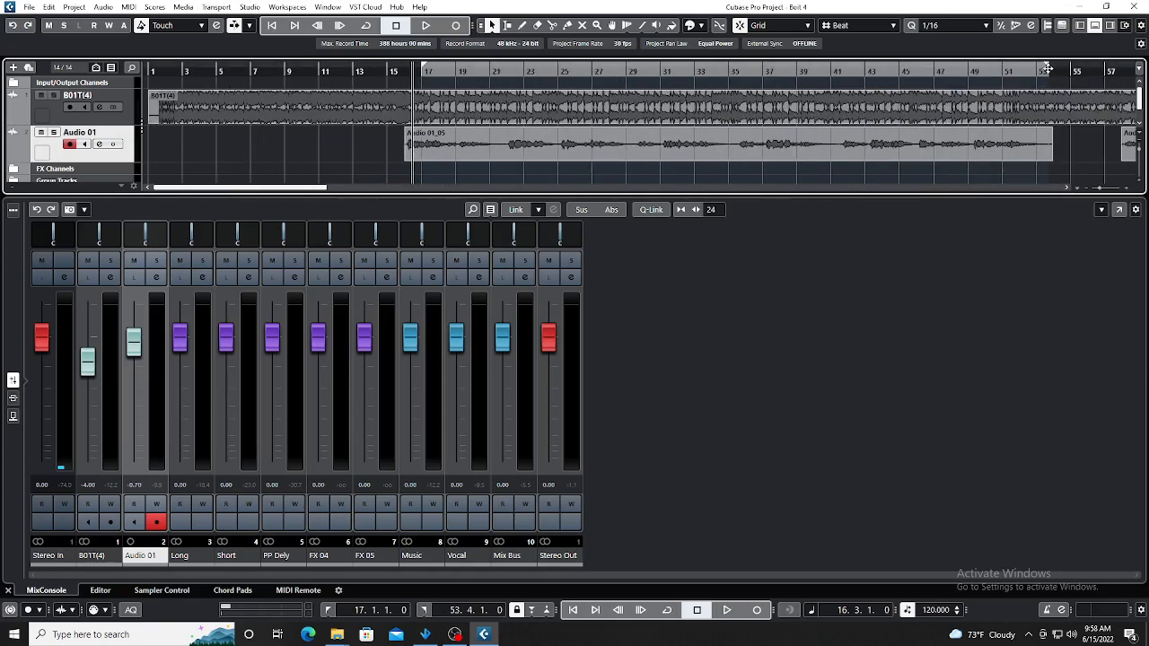
drag(1047, 72, 1039, 72)
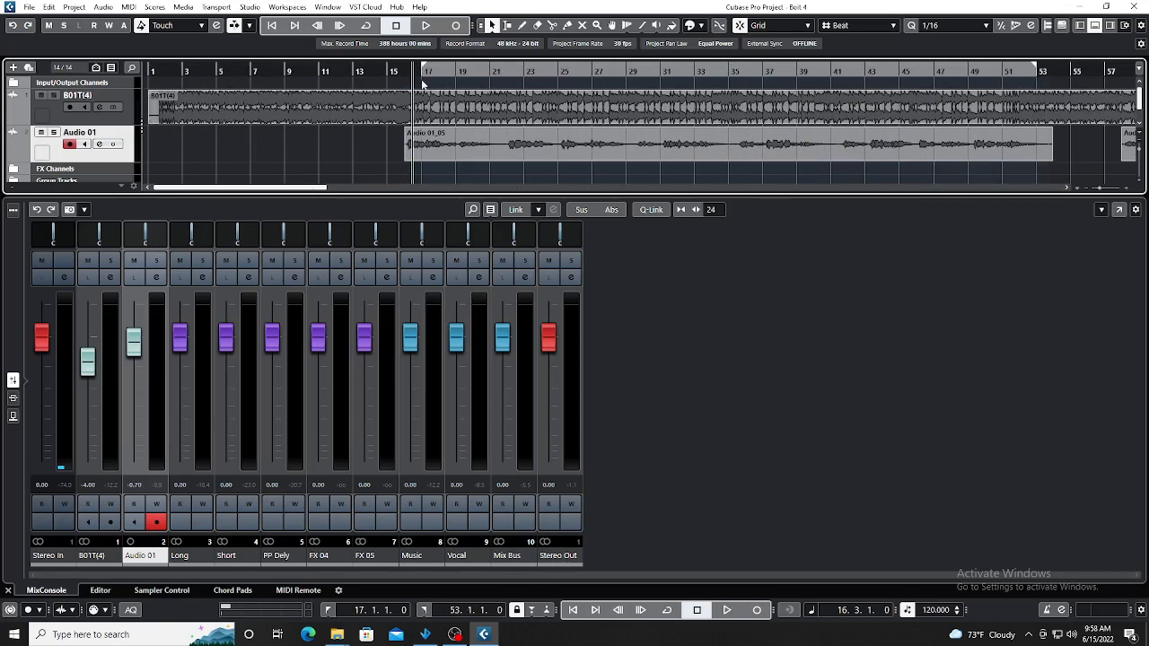
drag(424, 71, 407, 75)
- Play the project from the located section and turn on cycle mode for that range
key(space)
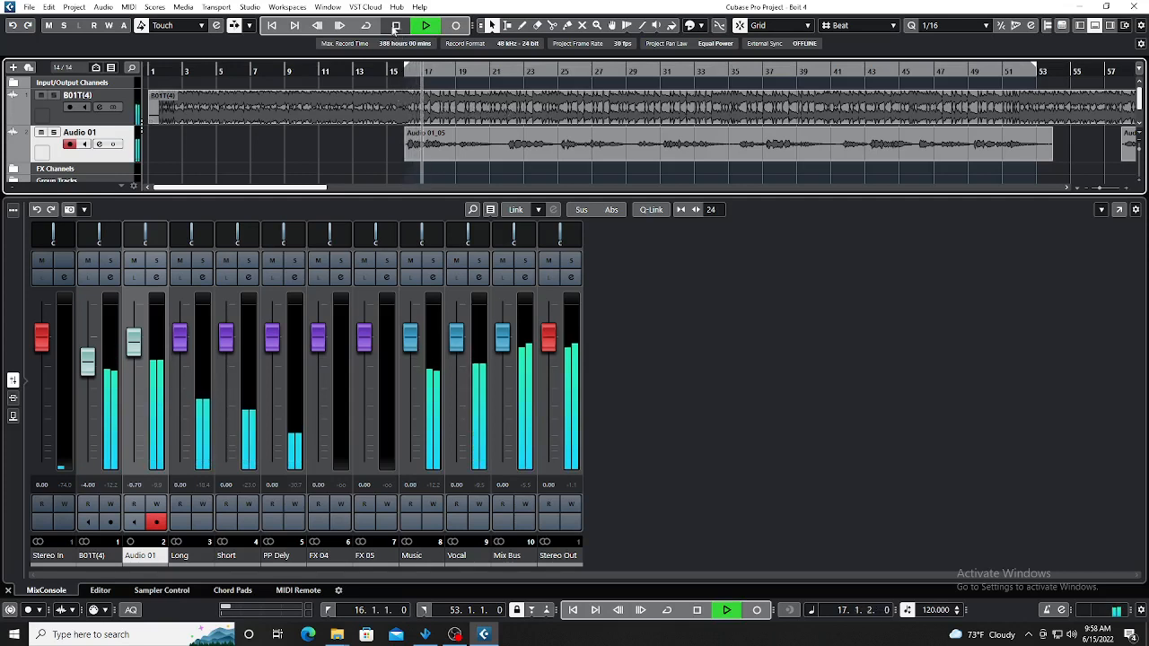
click(365, 25)
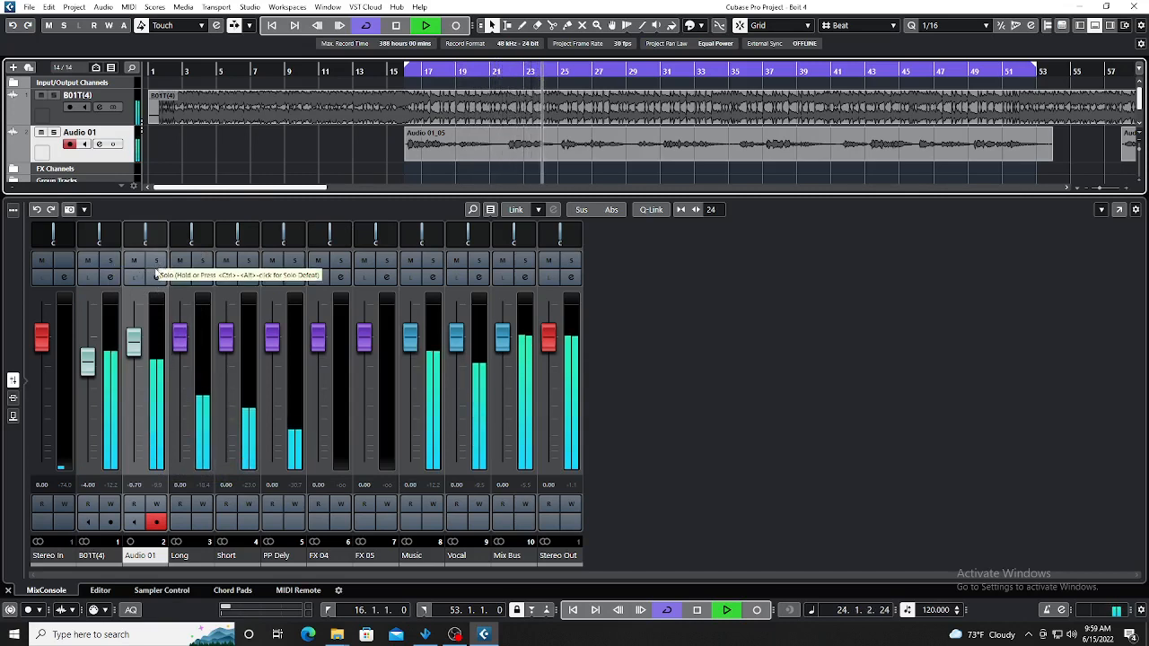
key(space)
- Open the full MixConsole in its own window with the insert racks in view
click(112, 278)
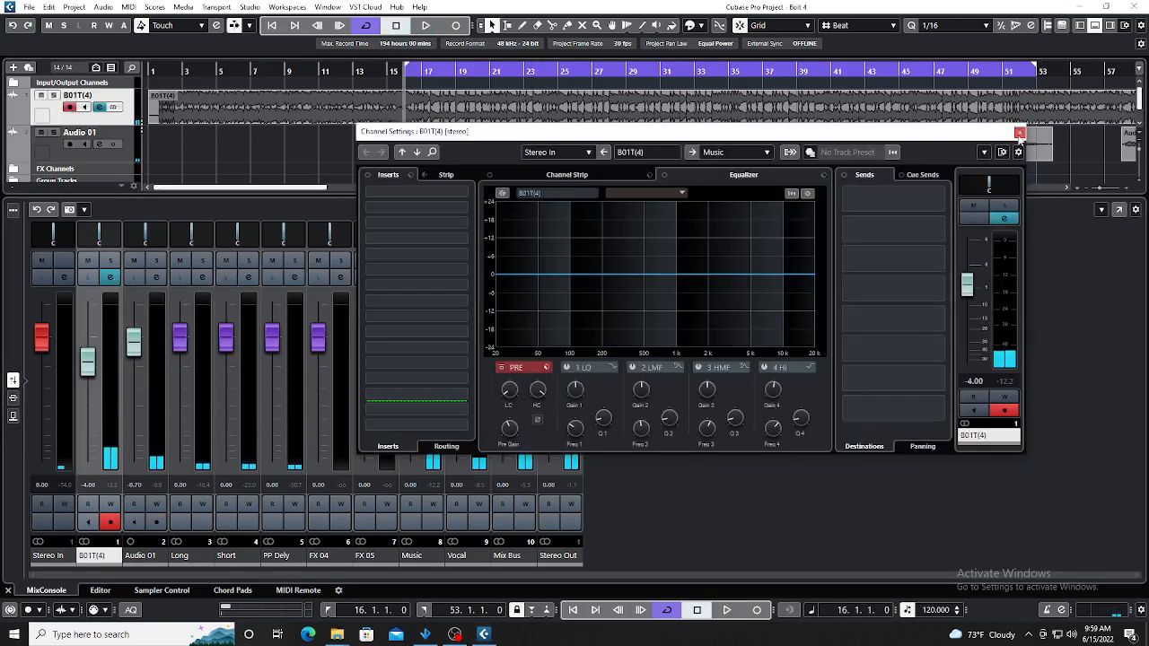
click(1020, 133)
click(1120, 212)
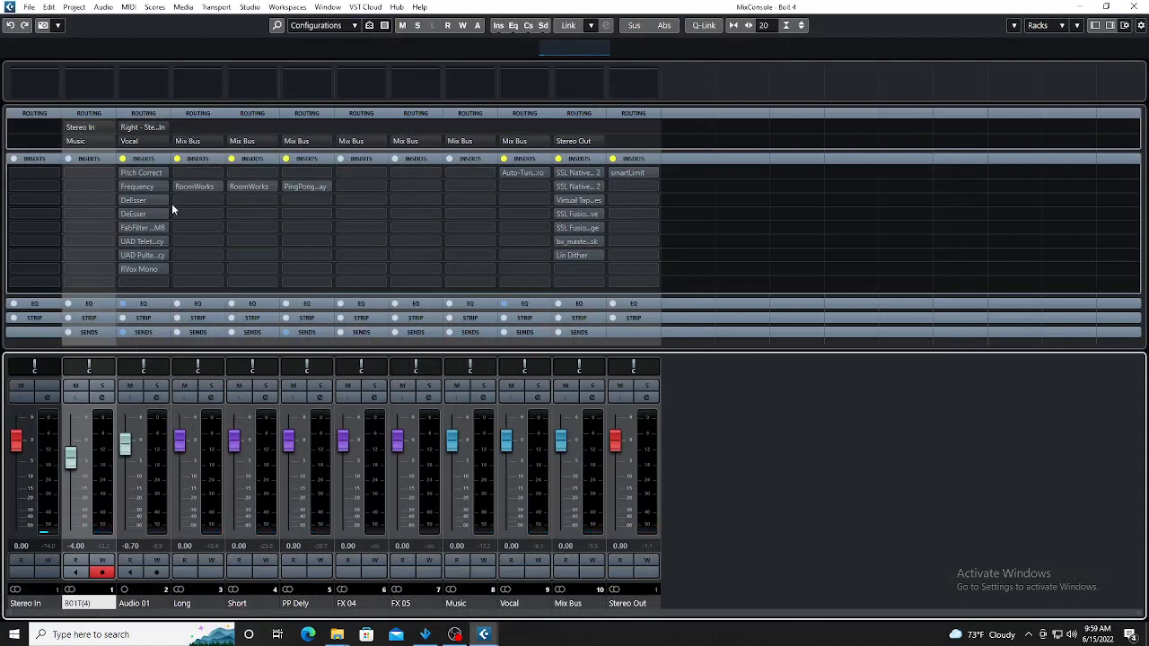
- Solo the Audio 01 channel during playback, reactivate its insert rack and bypass its plug-ins individually
key(space)
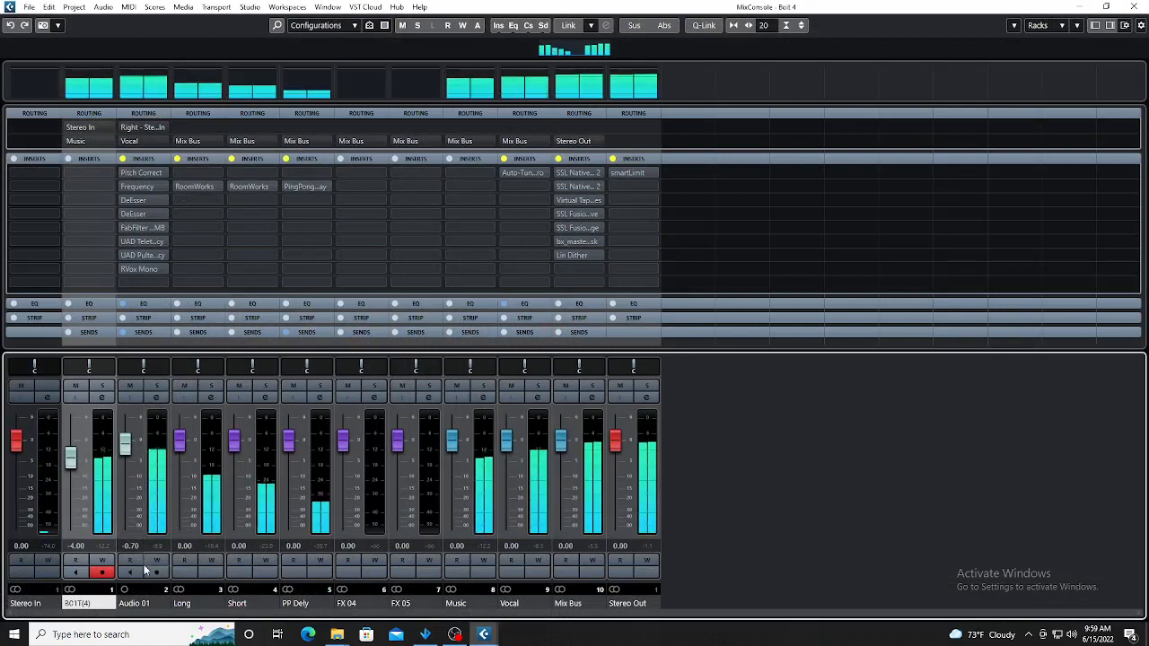
click(157, 386)
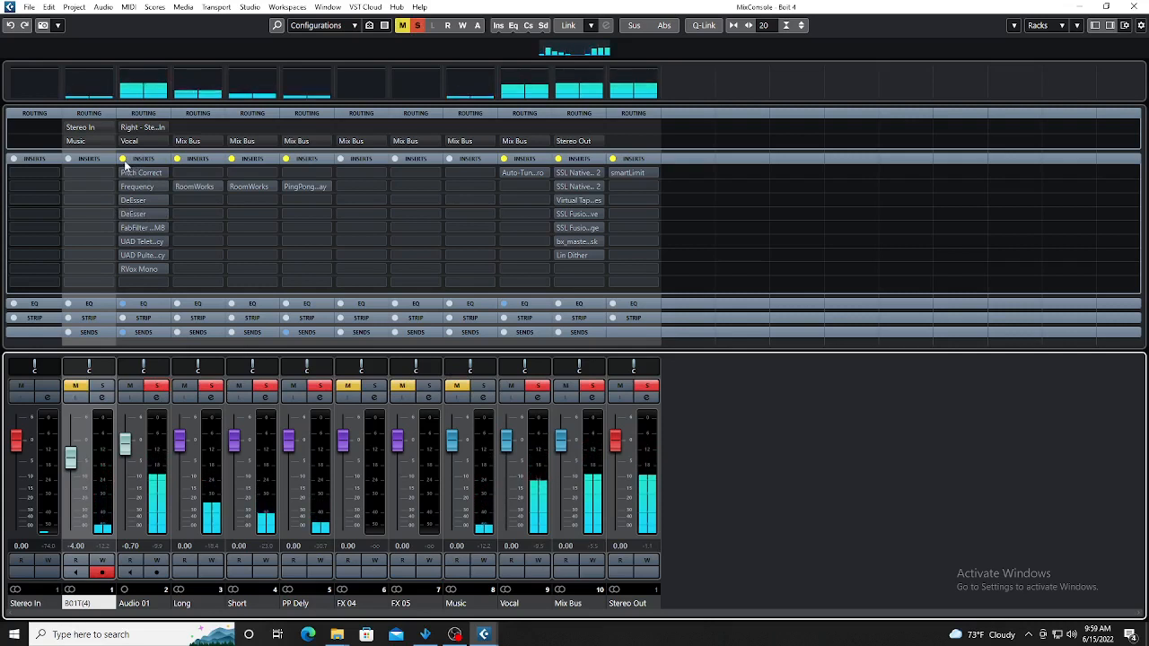
drag(126, 163, 126, 209)
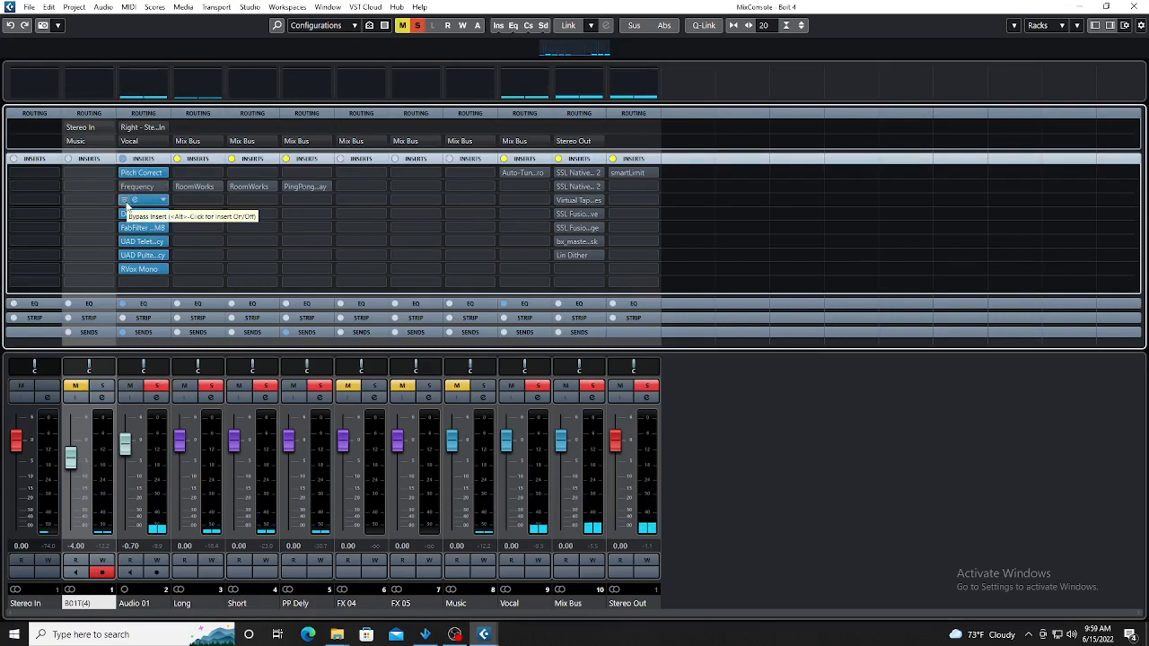
click(126, 202)
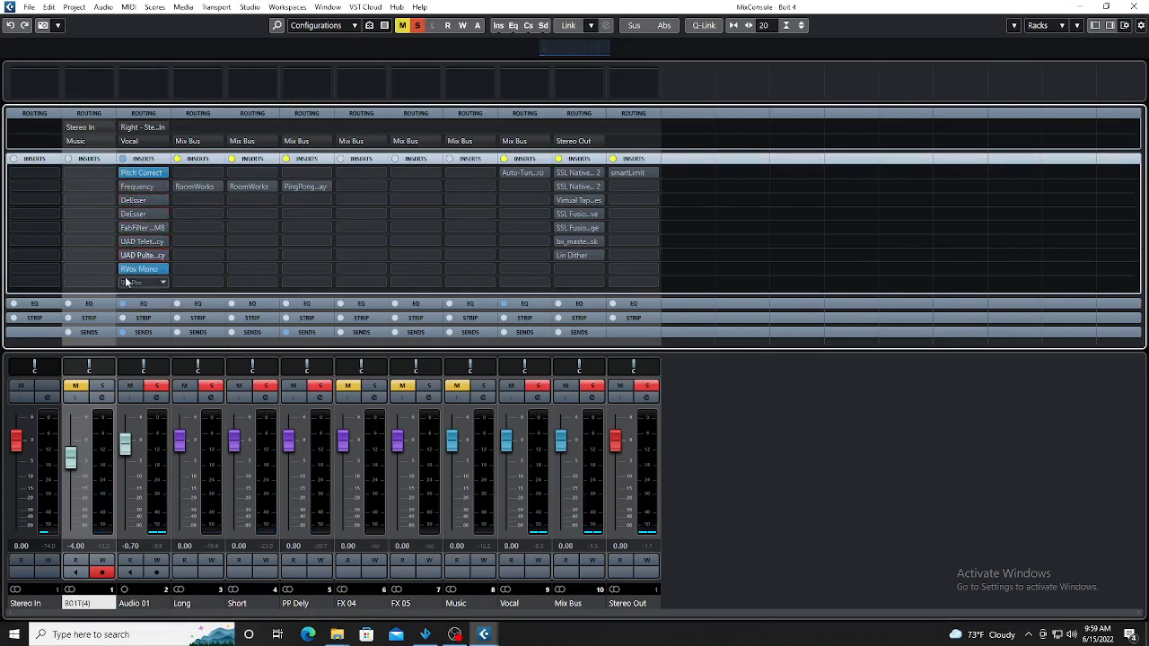
- Compare the soloed vocal with and without the Pitch Correct insert during playback, and leave the plug-in active
click(138, 173)
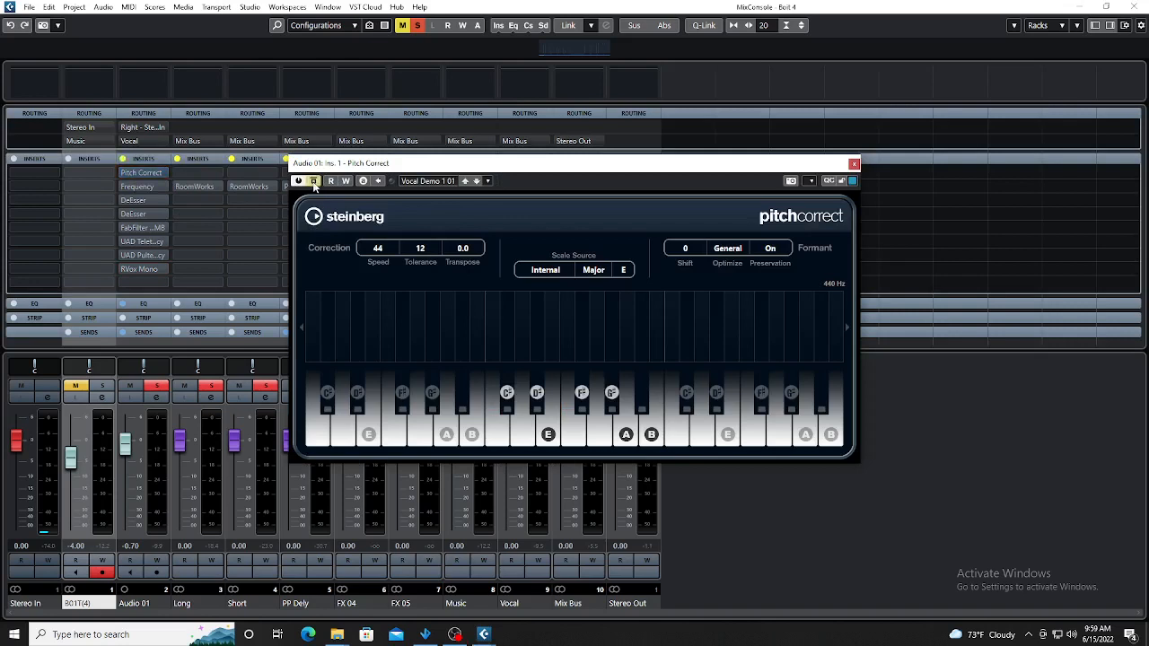
key(space)
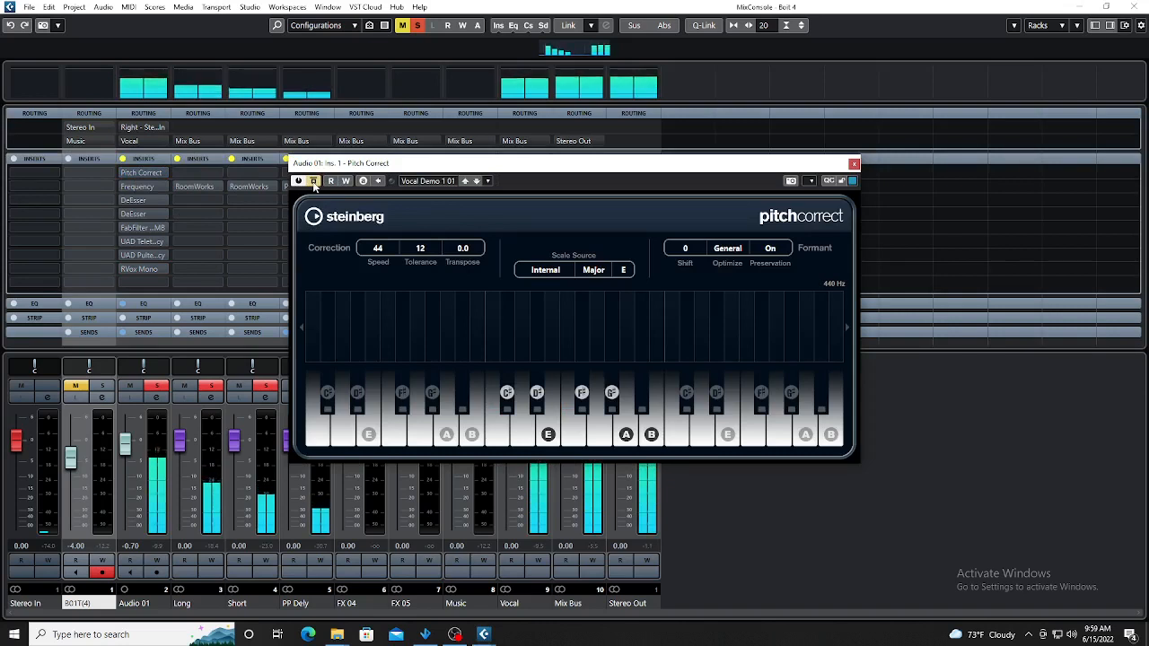
click(313, 181)
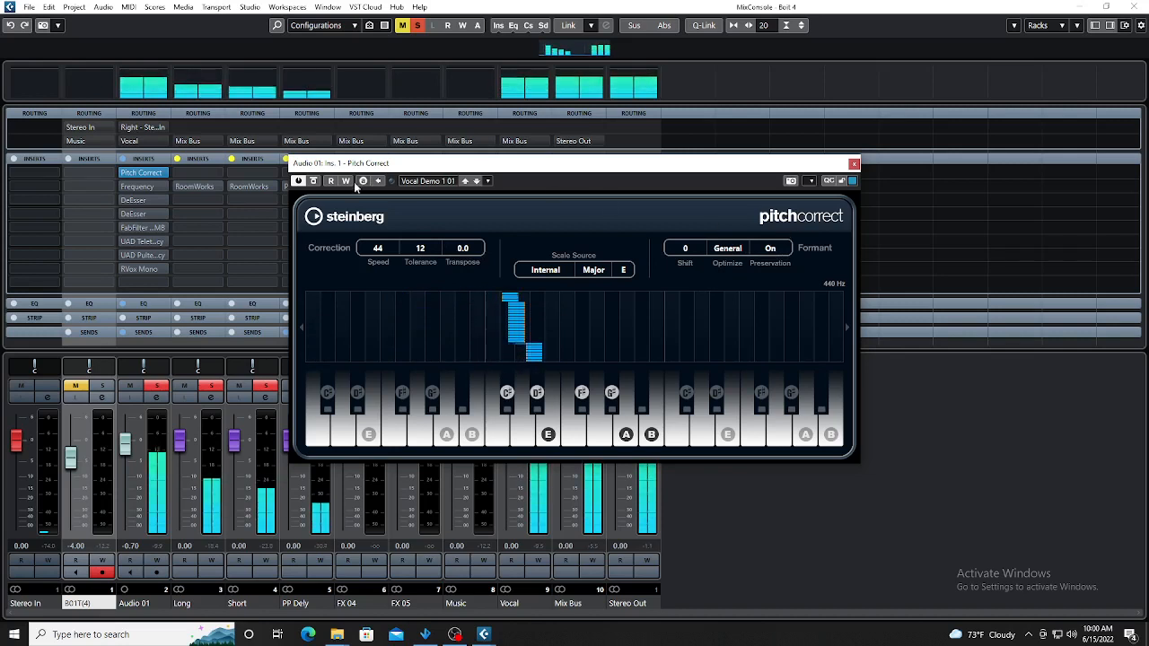
click(312, 181)
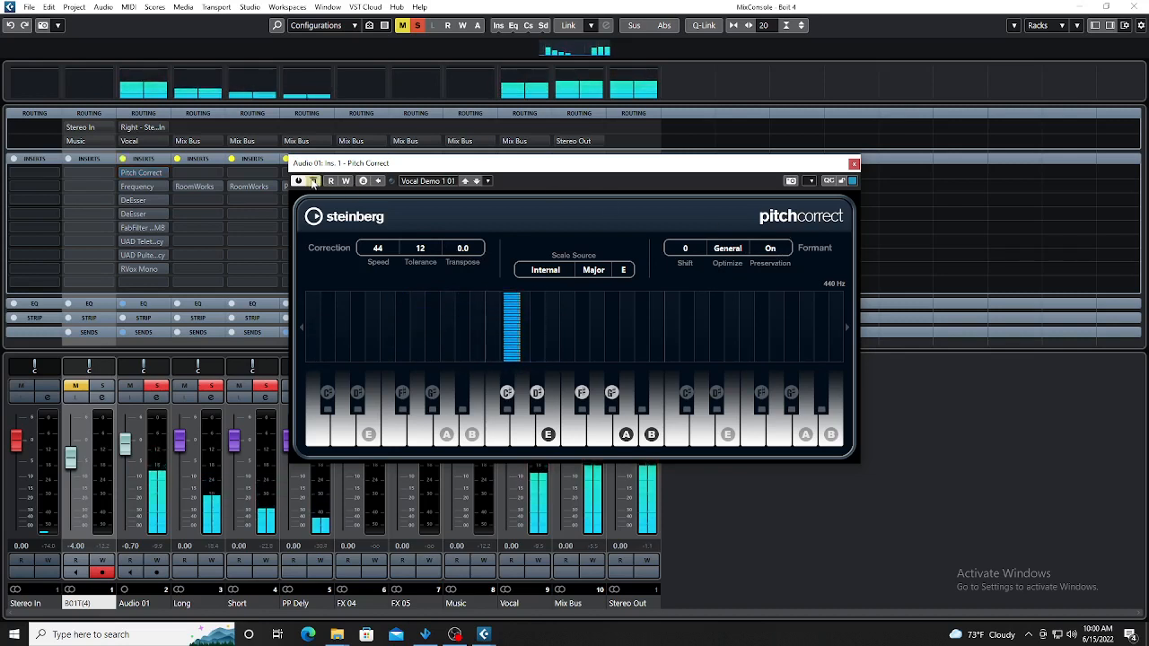
click(854, 165)
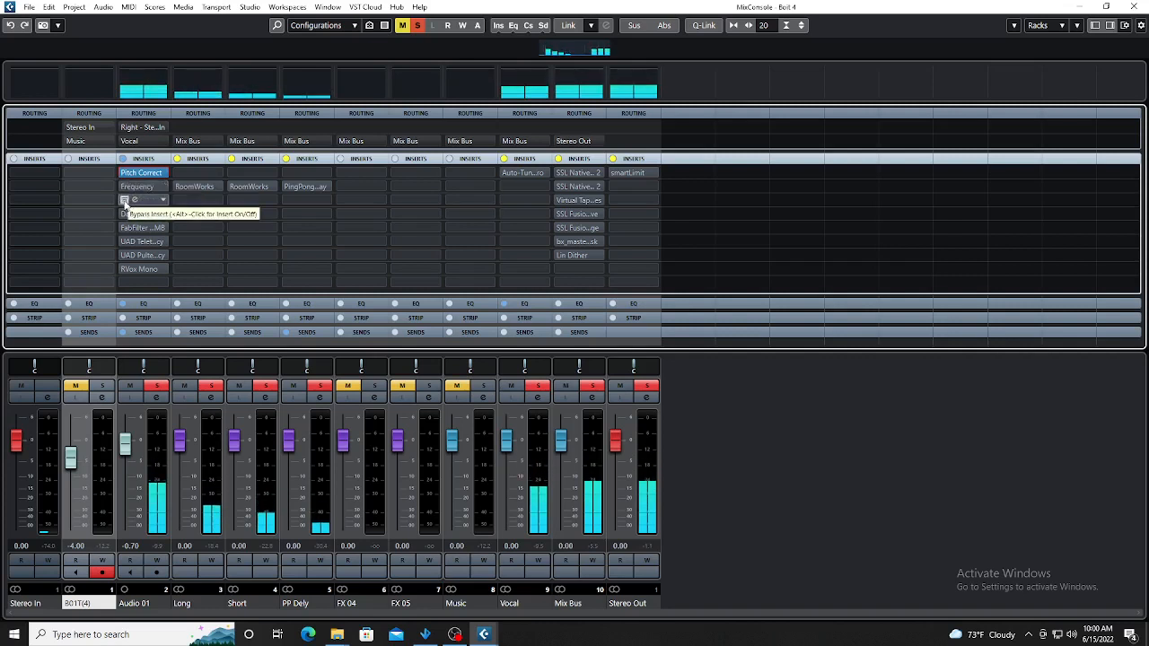
- Activate both DeEsser inserts on Audio 01 and review their settings side by side
click(140, 201)
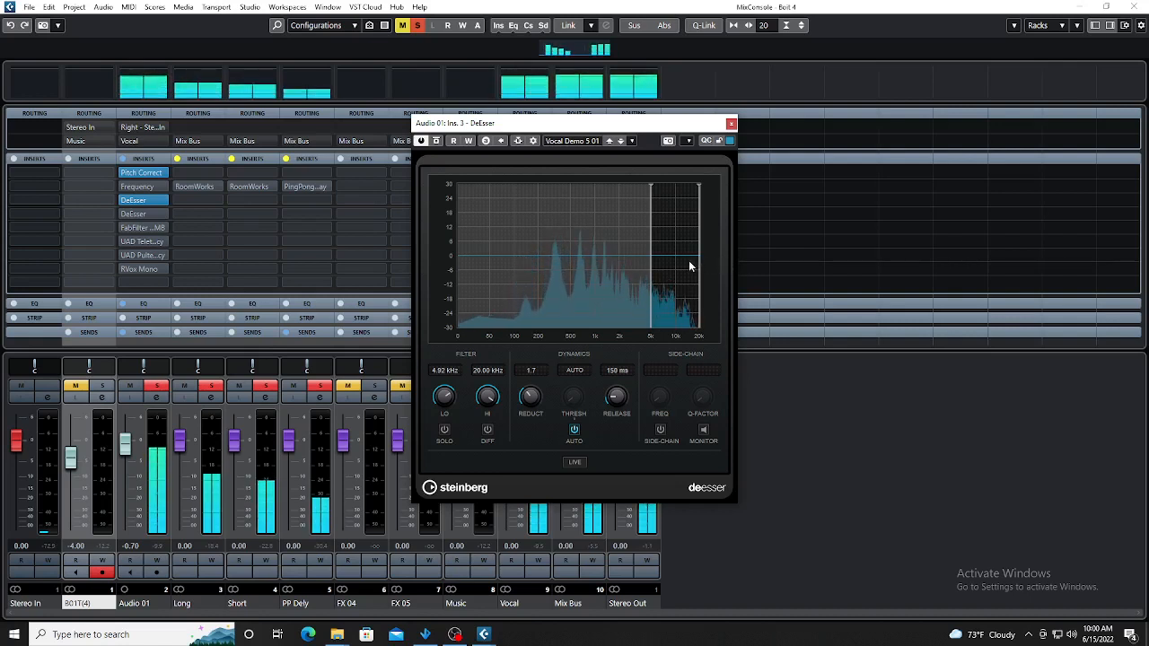
click(136, 214)
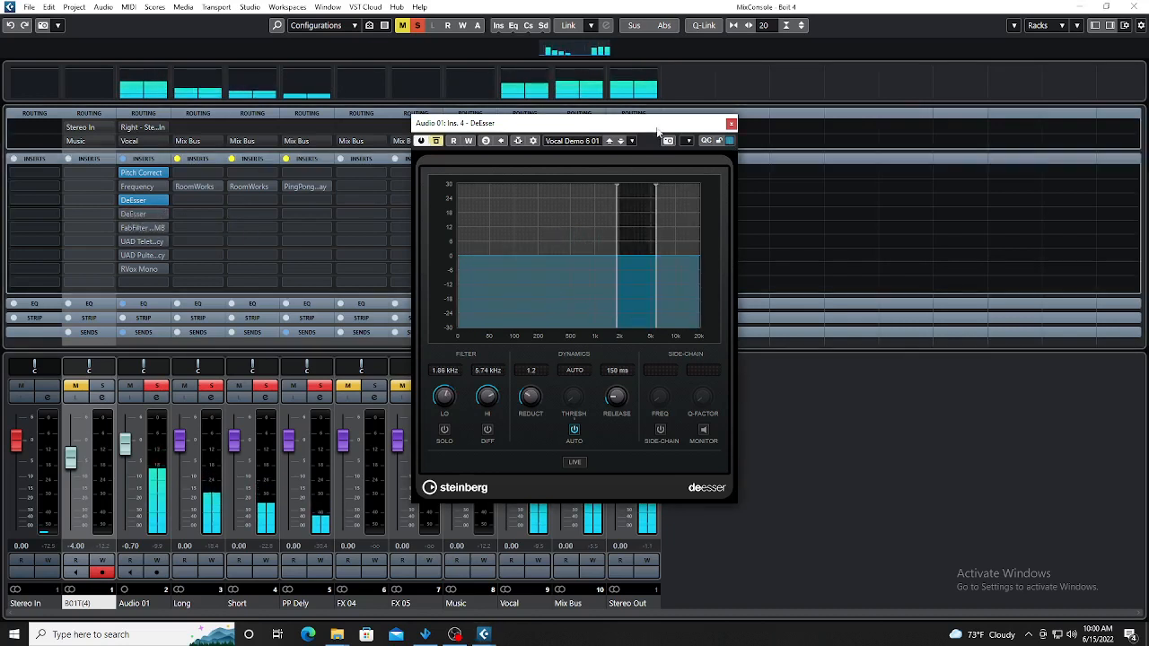
drag(658, 131, 390, 132)
click(163, 141)
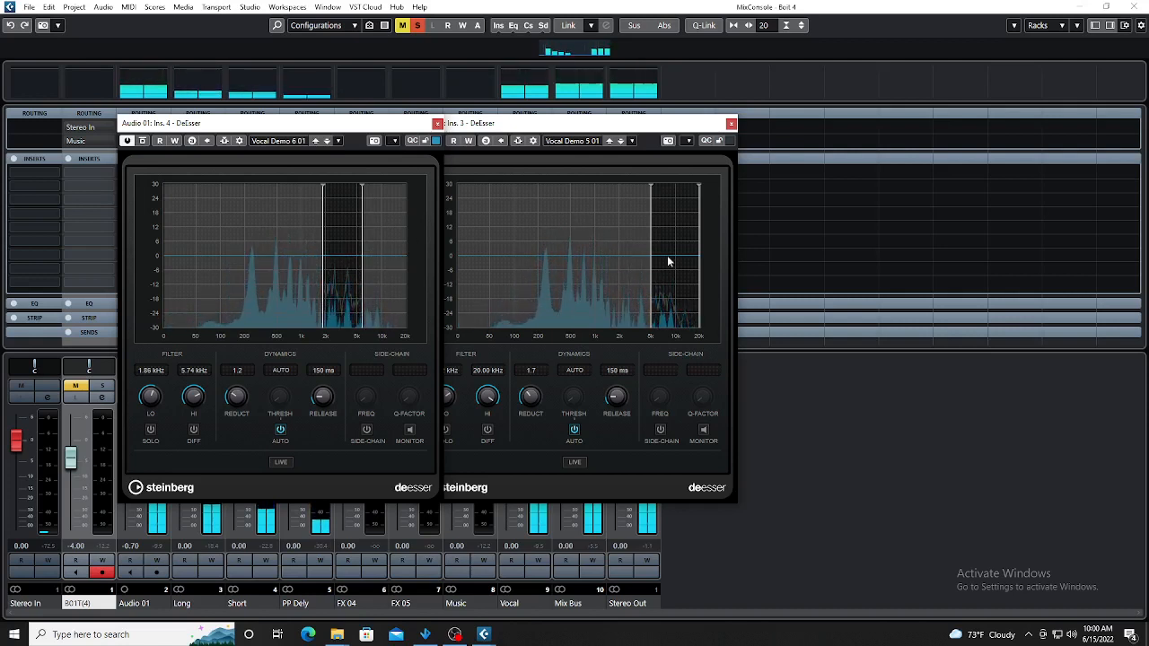
click(438, 124)
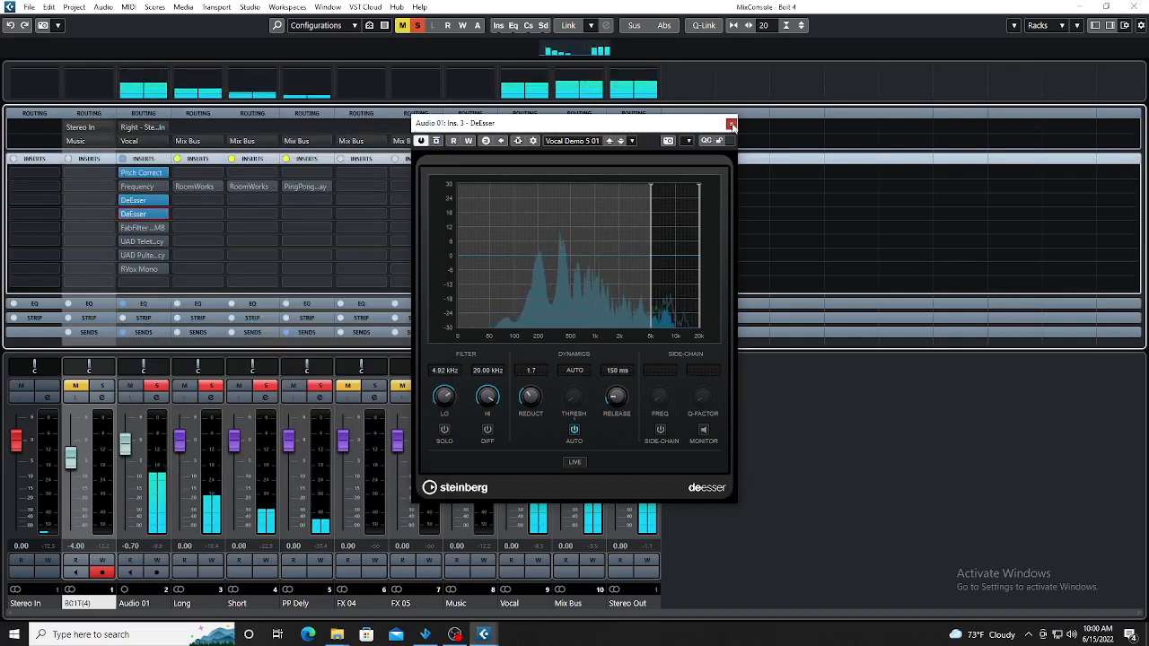
click(731, 123)
- Activate the FabFilter Pro-MB insert on the Audio 01 channel and review its bands during playback
click(134, 228)
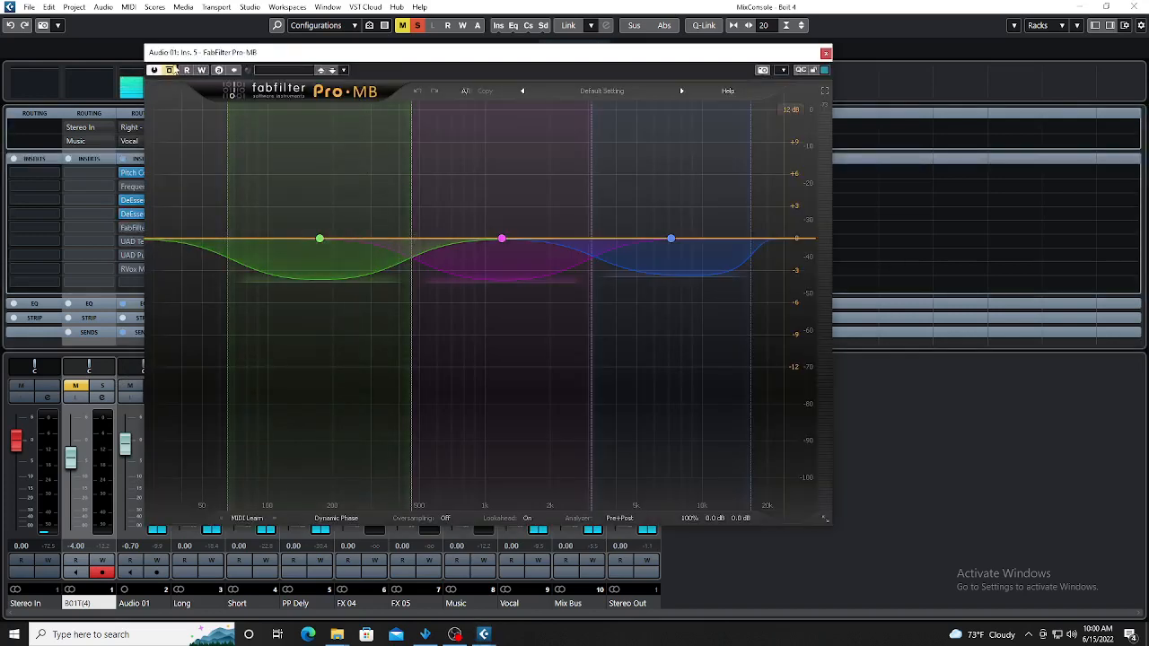
click(169, 71)
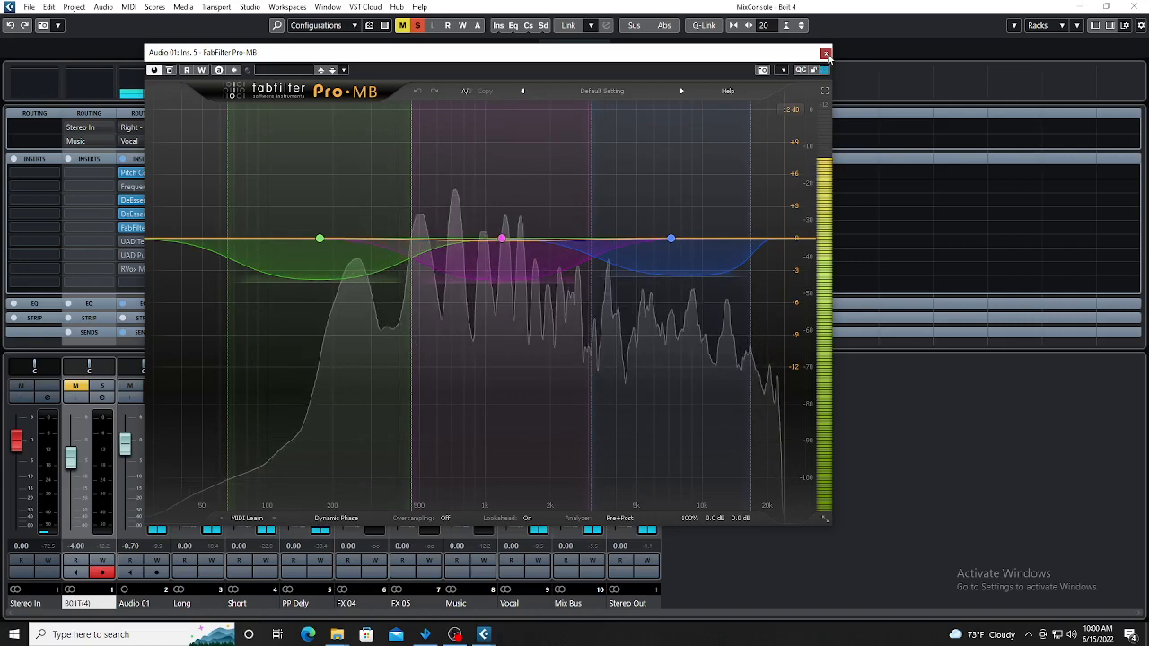
click(826, 54)
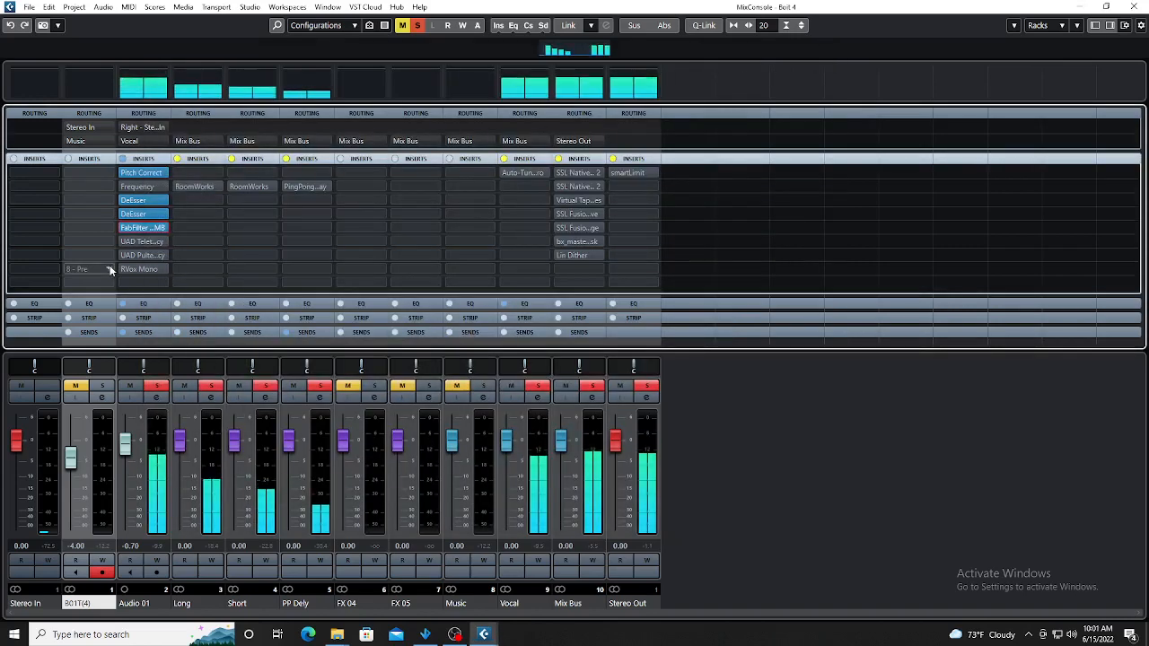
- Activate the UAD Teletronix LA-2A Legacy insert on Audio 01 and review its compression during playback
click(135, 243)
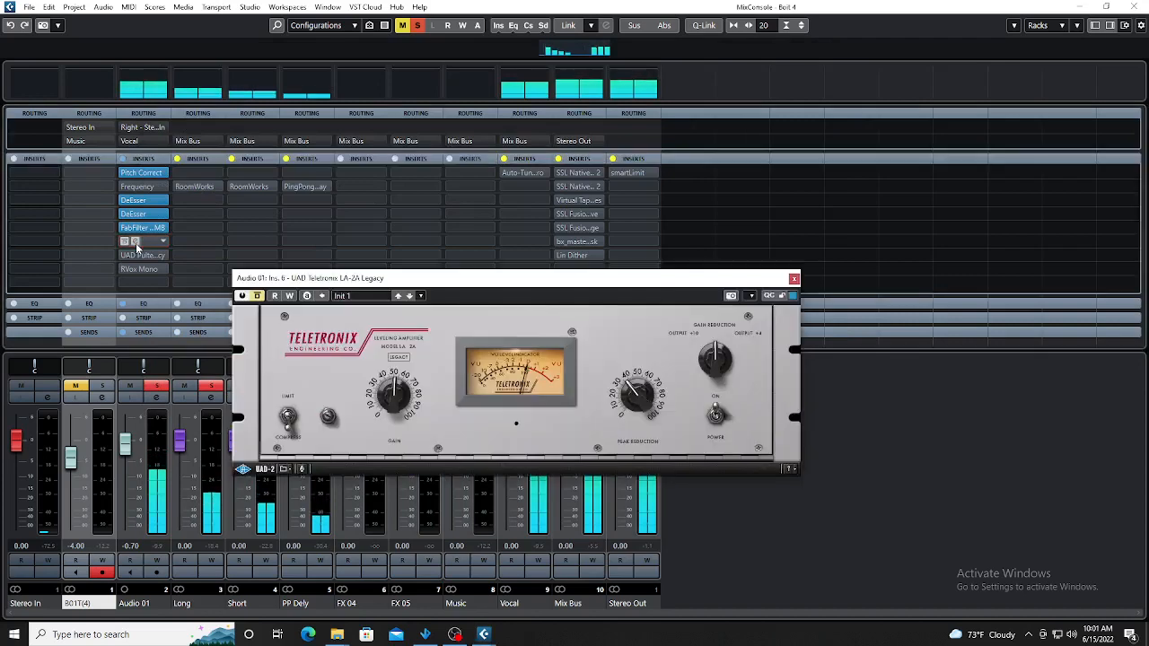
click(257, 296)
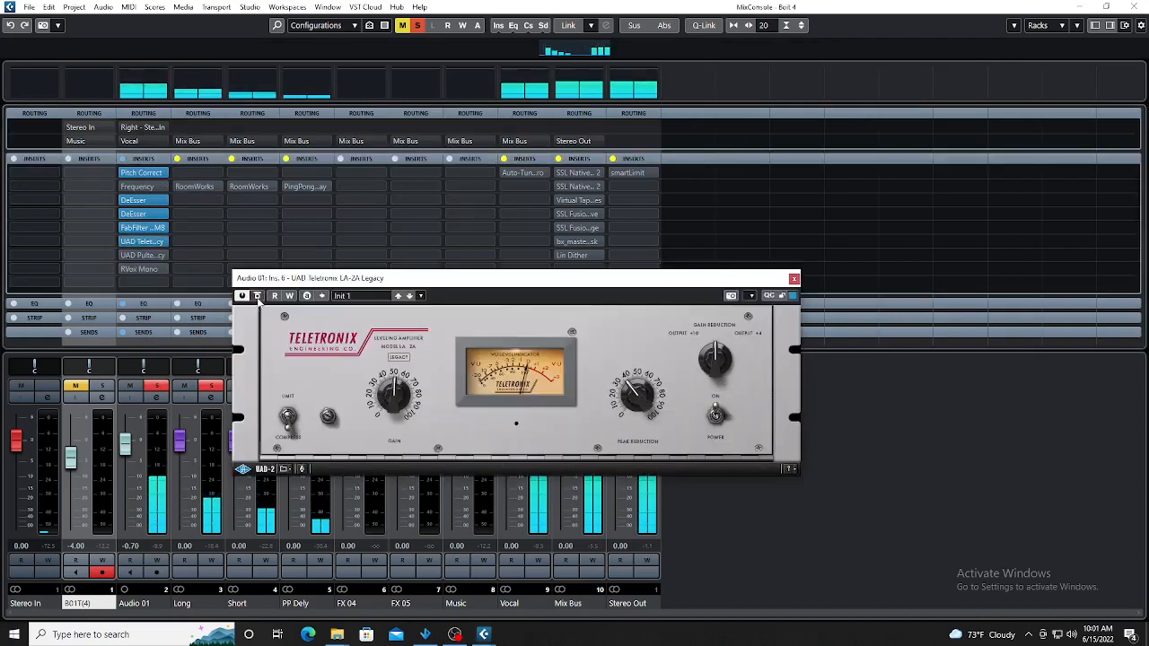
drag(571, 286, 596, 224)
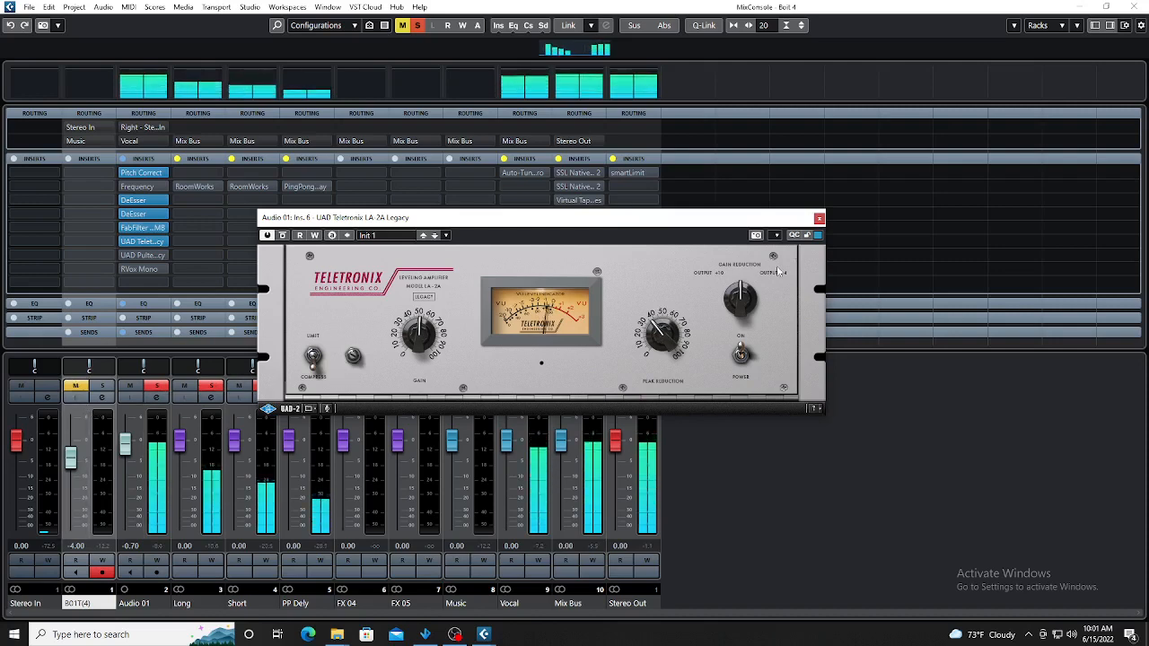
click(819, 219)
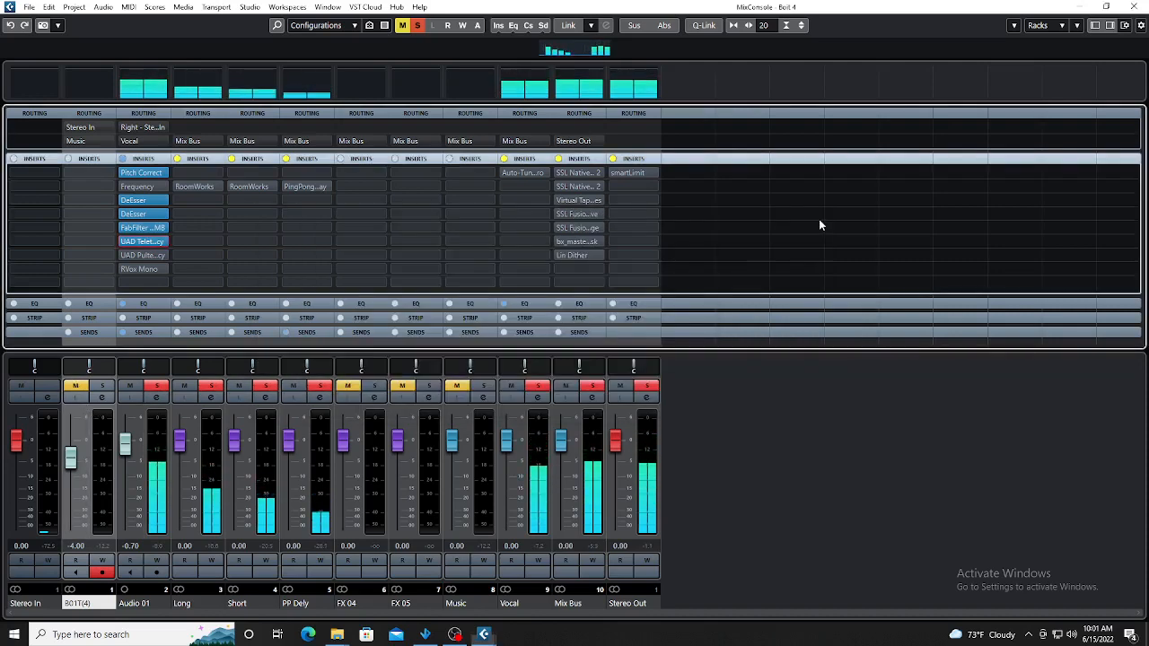
- Activate the UAD Pultec EQP-1A Legacy and RVox Mono inserts on Audio 01 and review each plug-in's settings during playback
click(135, 257)
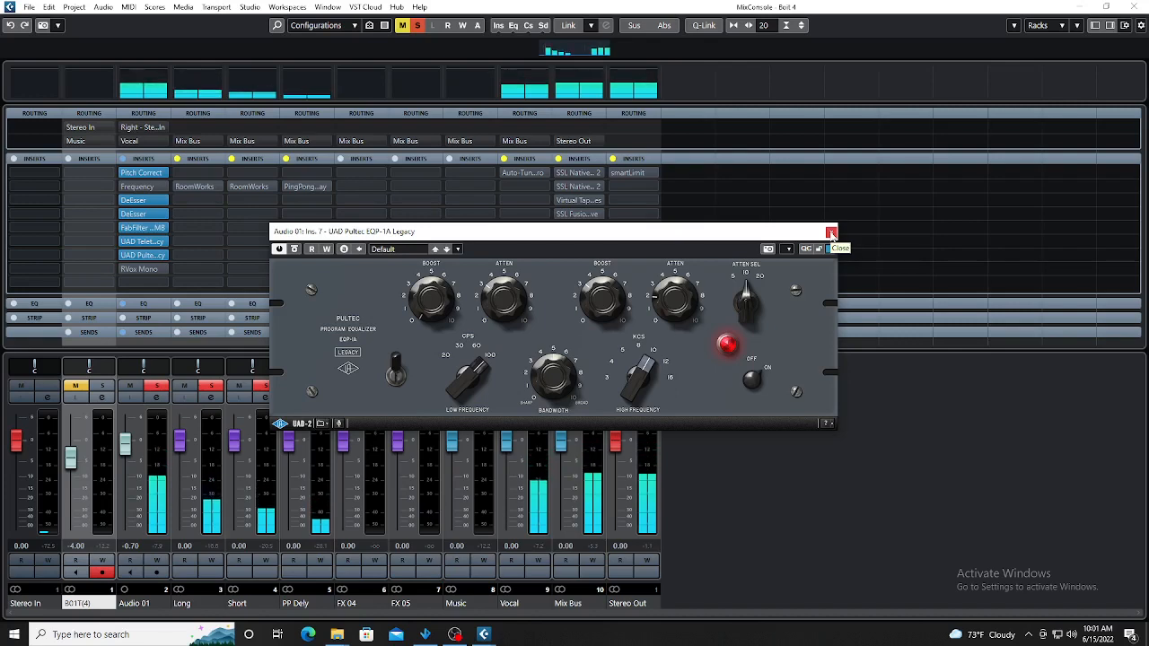
click(830, 232)
click(136, 269)
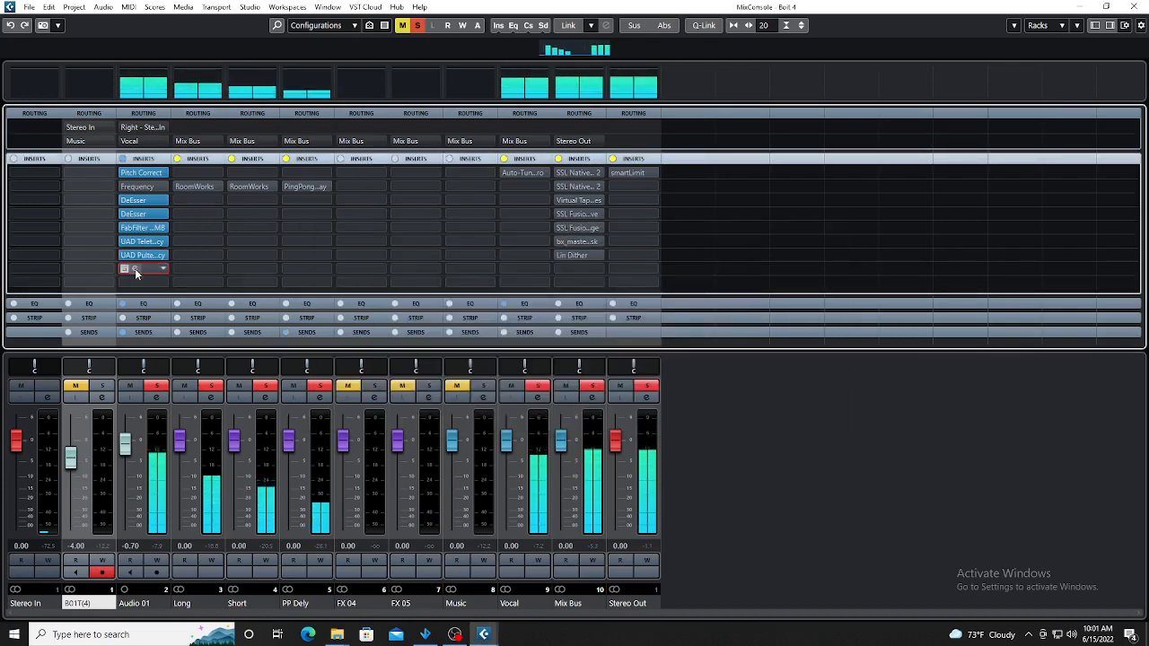
click(341, 132)
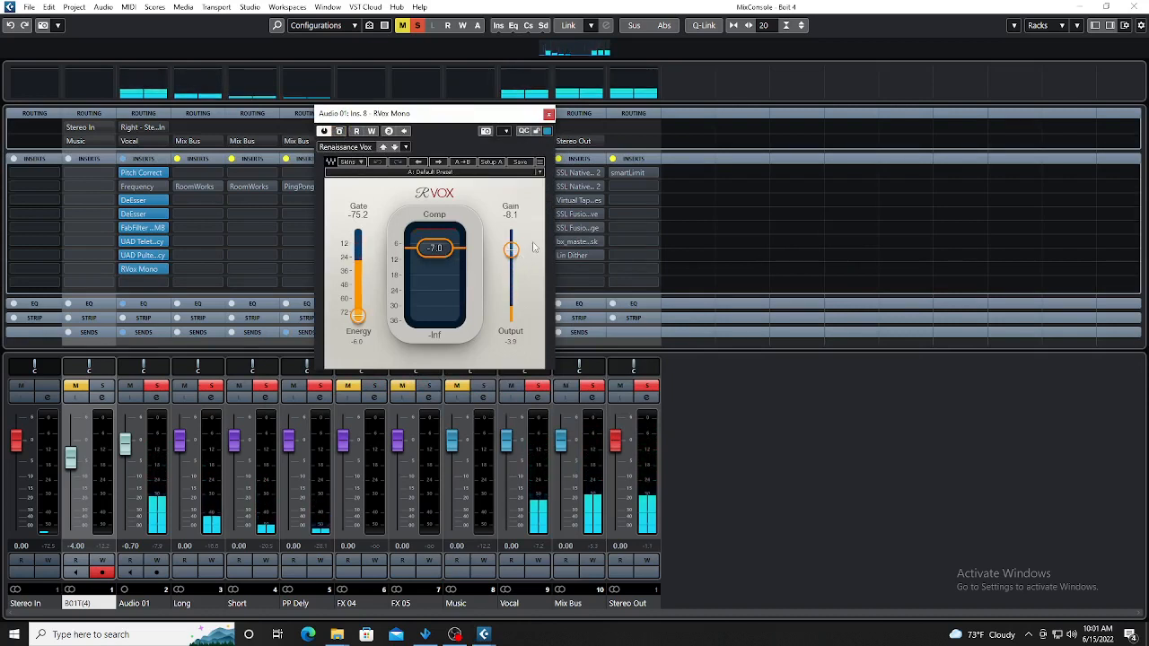
- Solo the B01T(4) track temporarily to hear the processed vocal against the music, and close the RVox Mono window
click(100, 387)
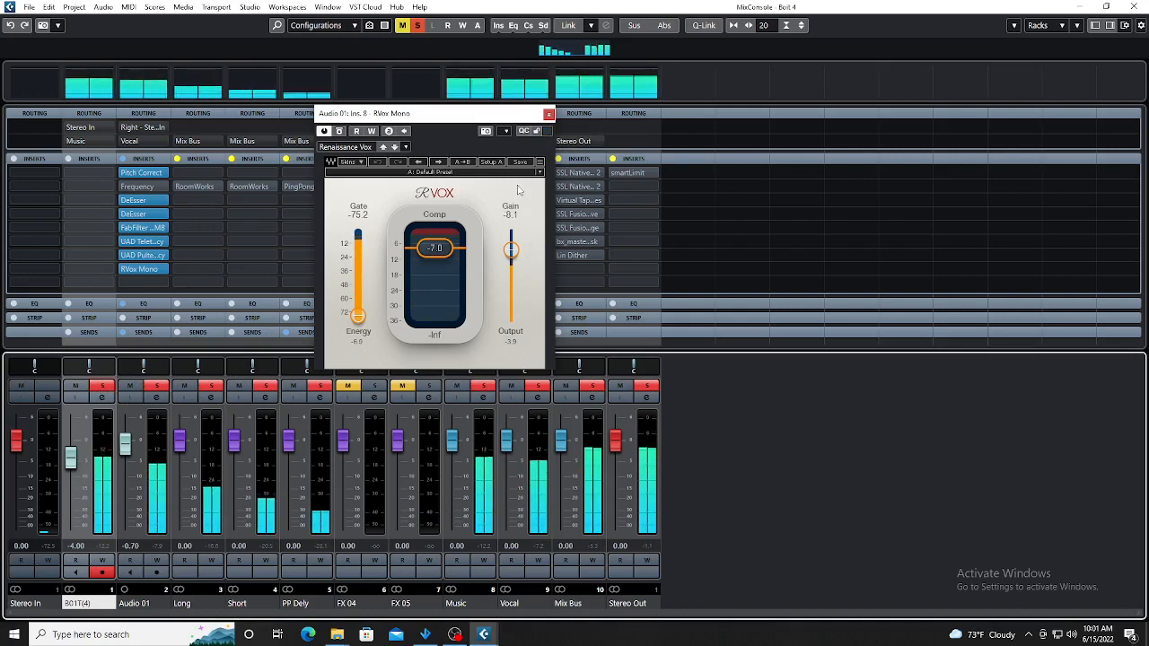
click(549, 113)
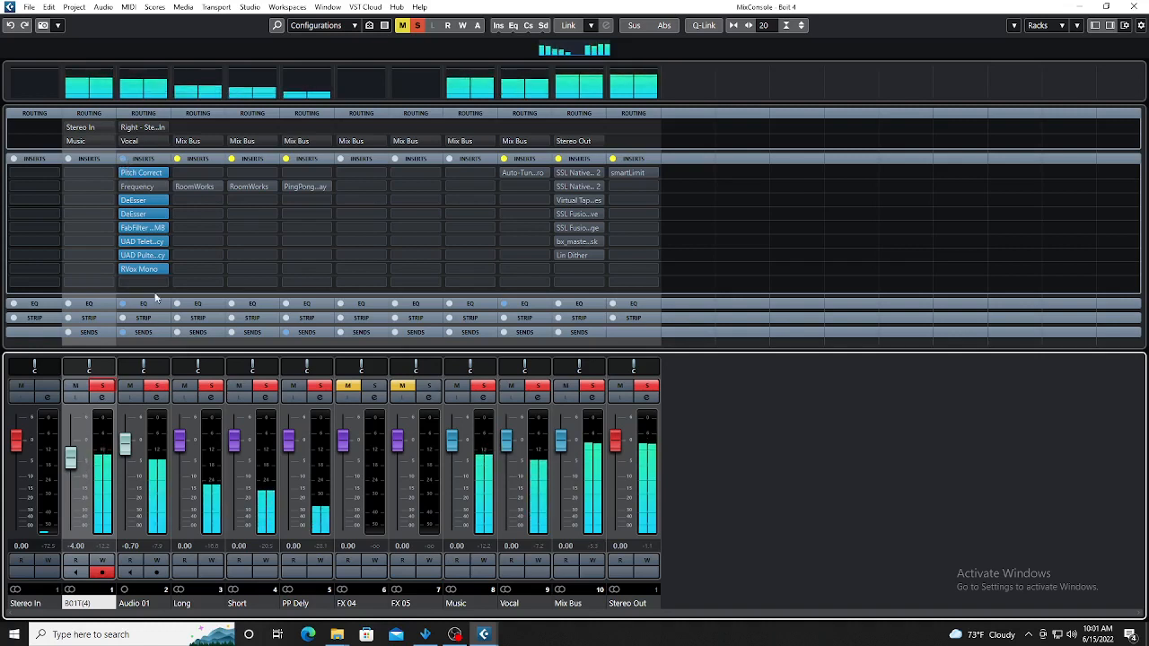
click(103, 392)
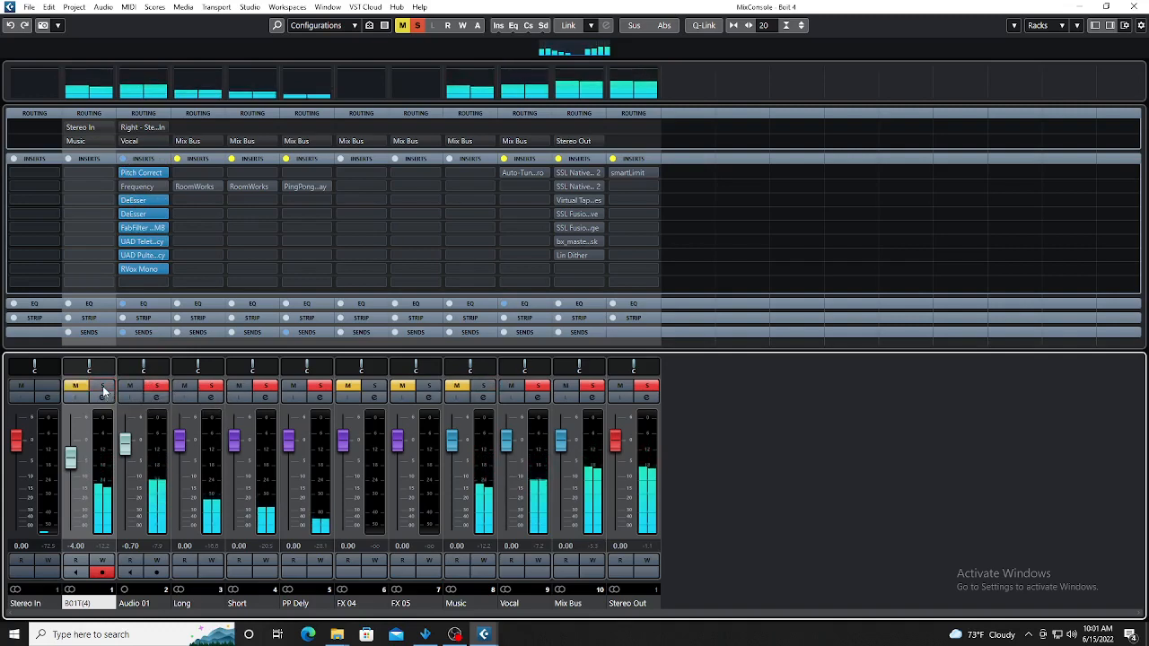
- Take the inserts on the Long, Short and PP Dely channels out of bypass, and review the RoomWorks reverb on Long
click(157, 398)
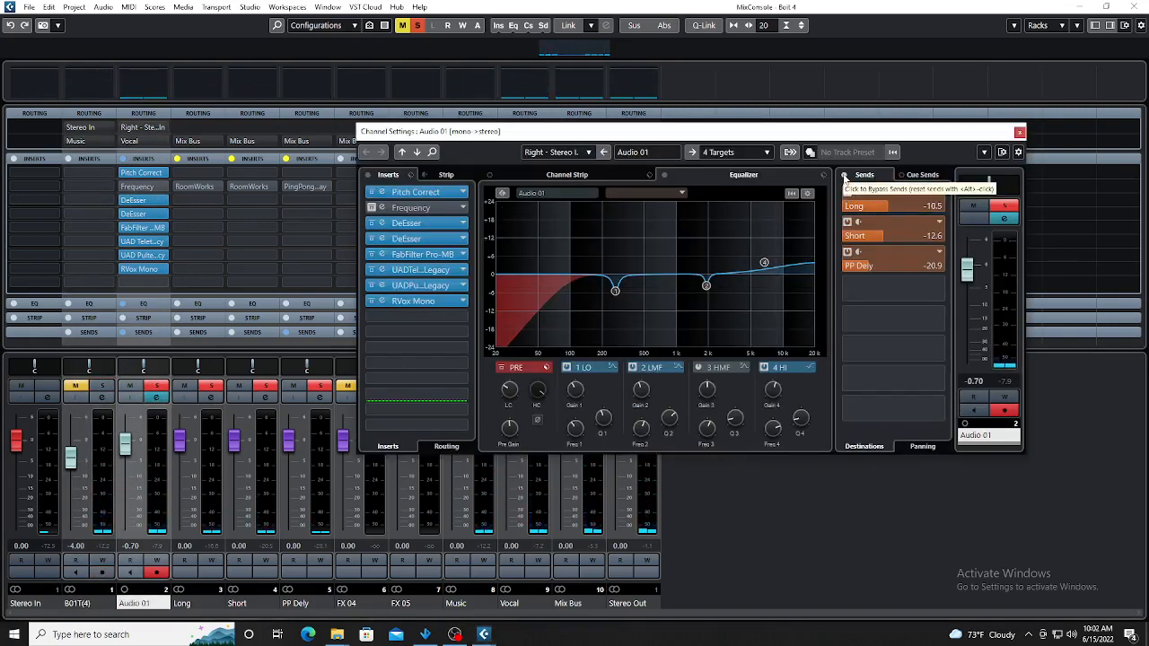
click(1020, 133)
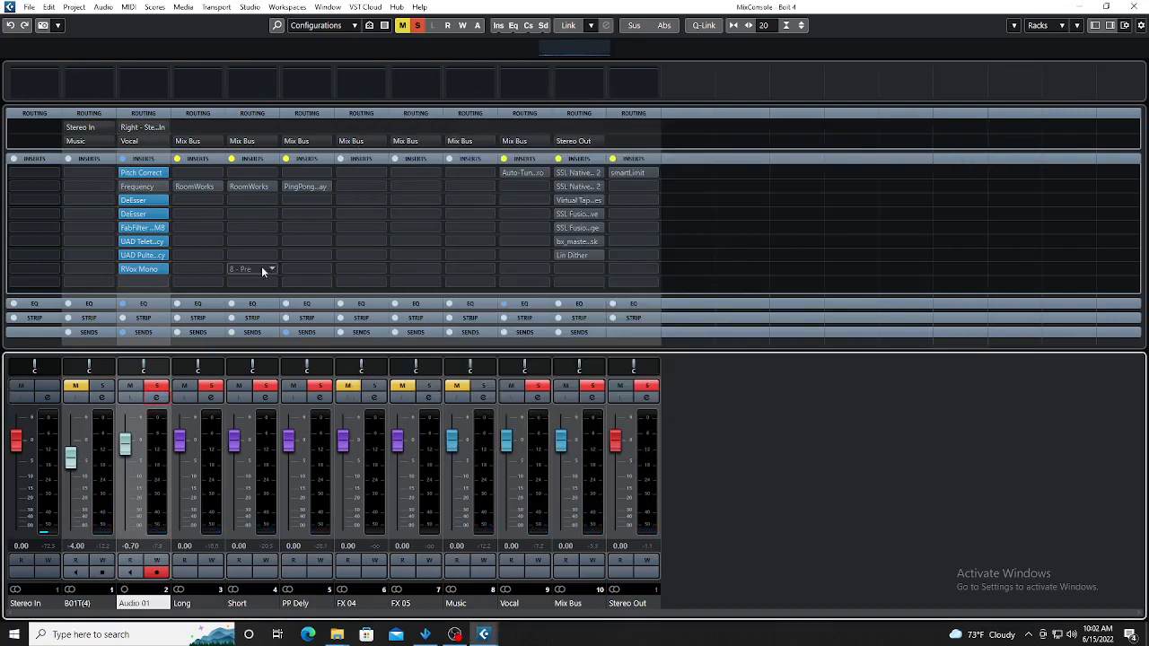
click(177, 162)
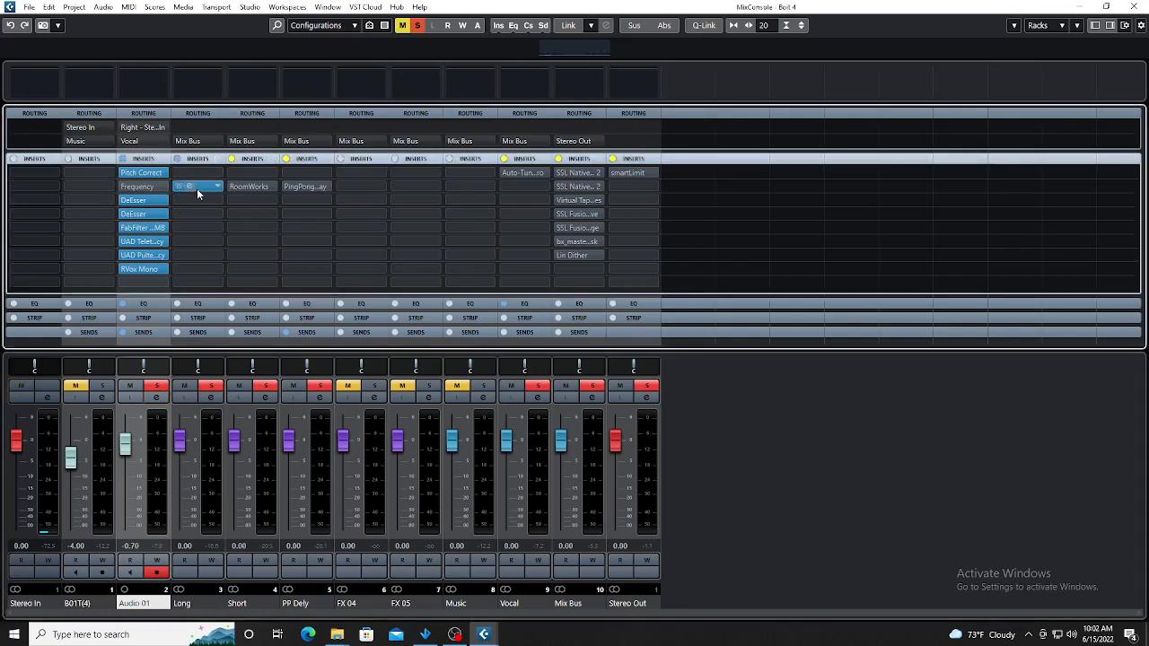
click(198, 193)
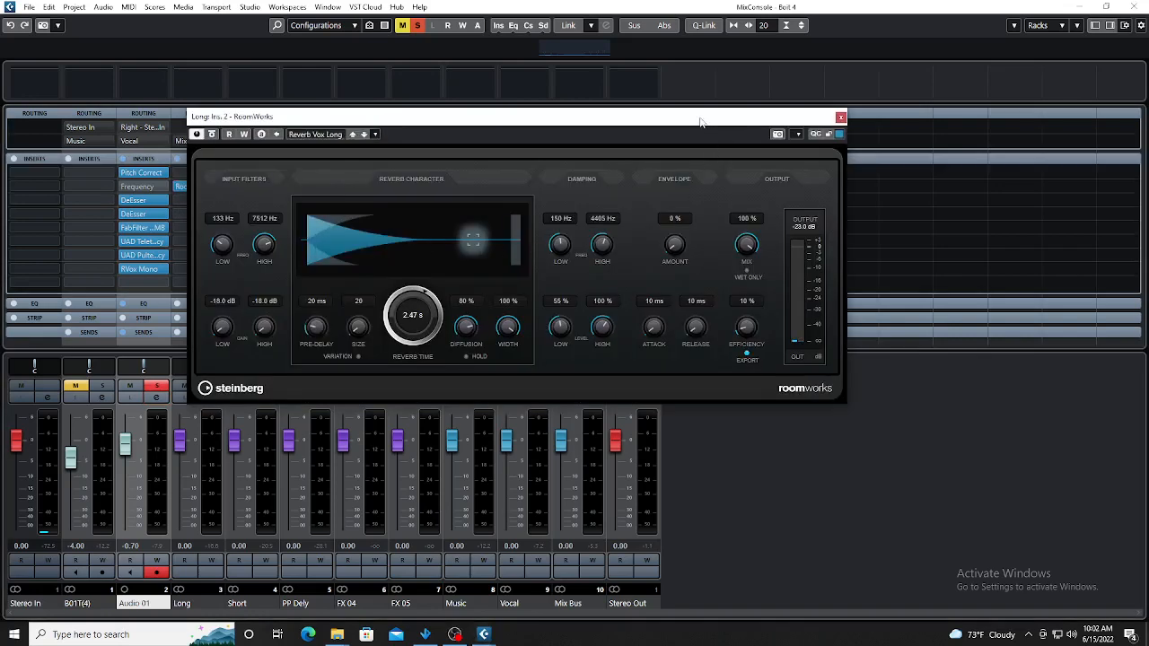
drag(701, 121, 857, 135)
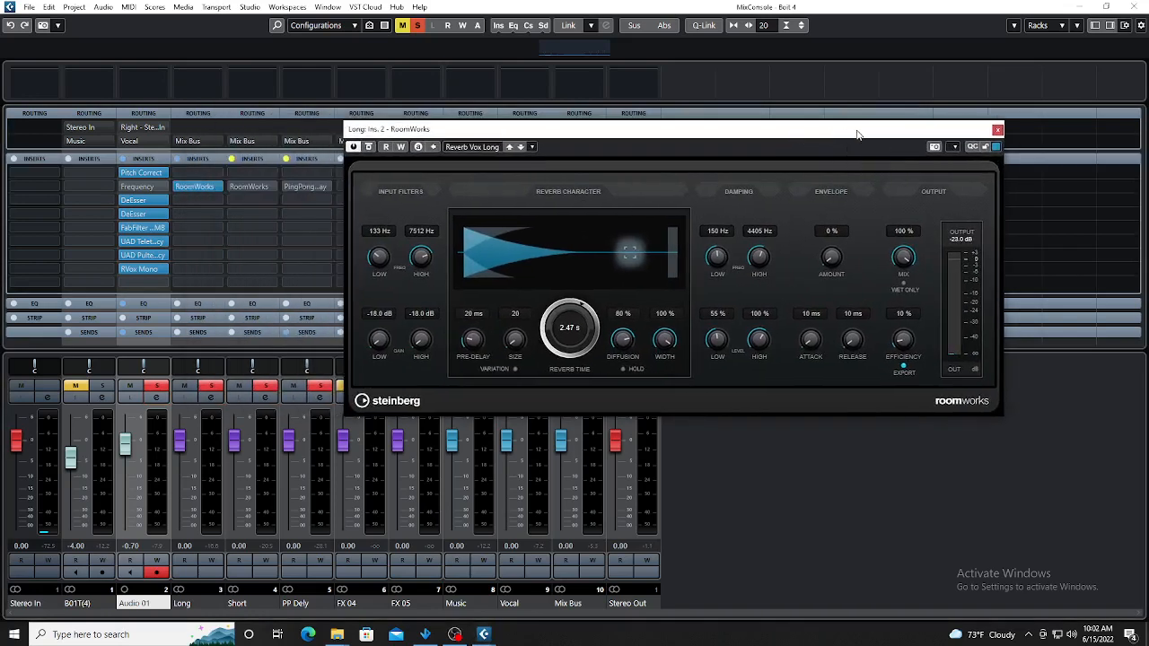
click(997, 131)
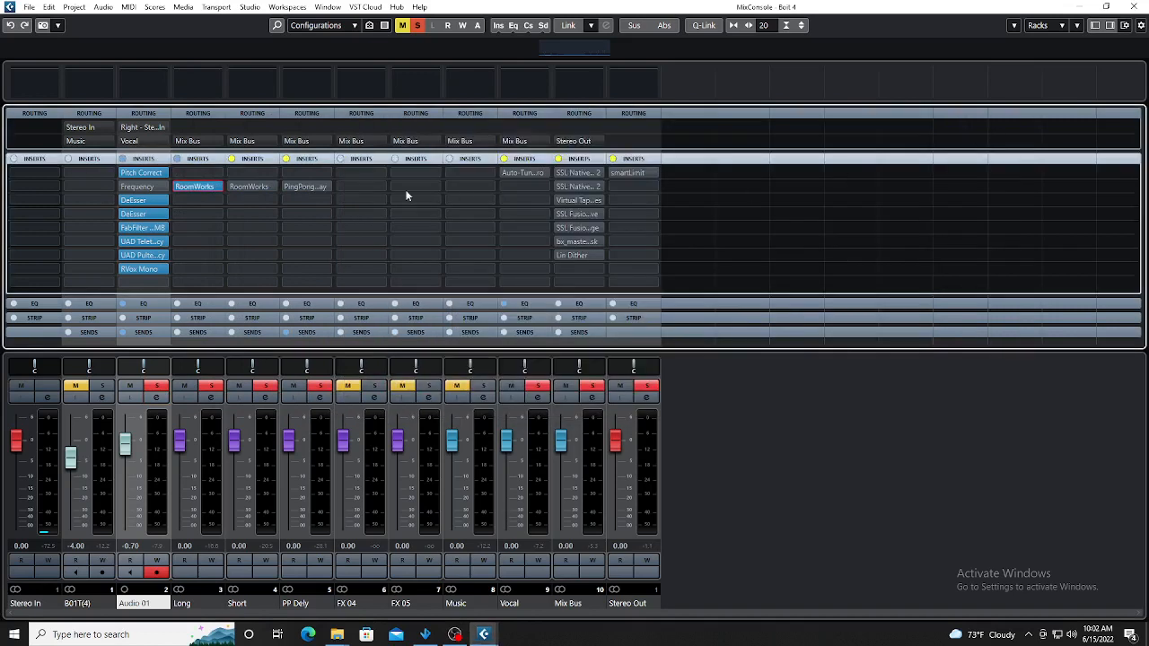
click(286, 160)
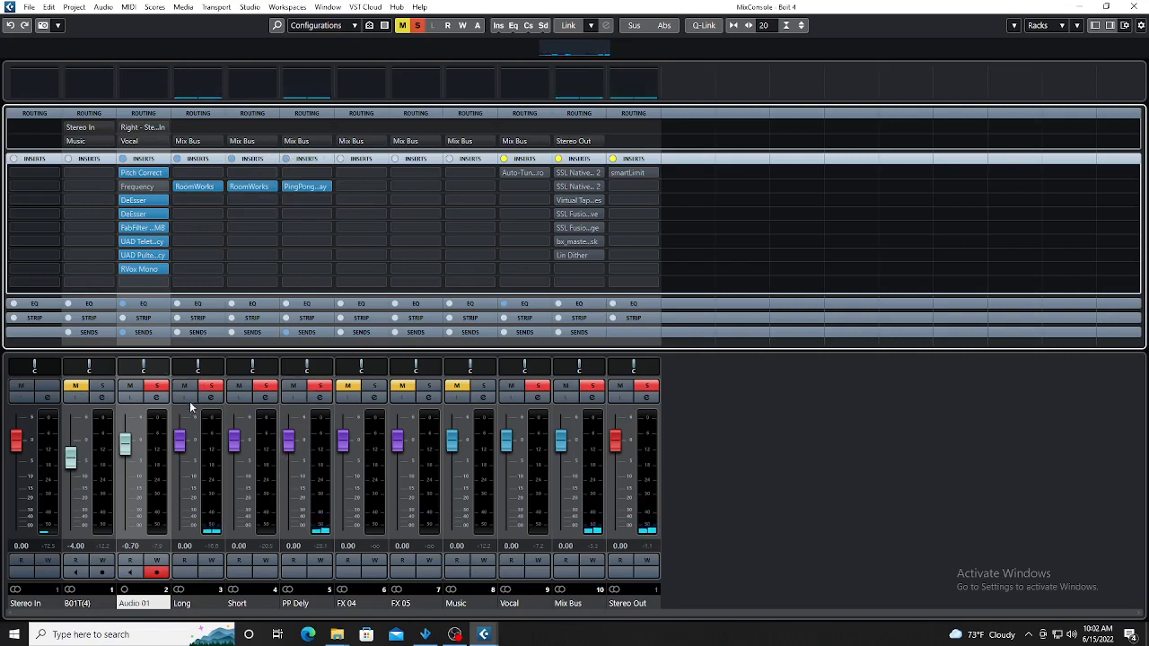
- Deactivate the Long, Short and PP Dely sends in Audio 01's channel settings, and start playback of the dry vocal
click(158, 399)
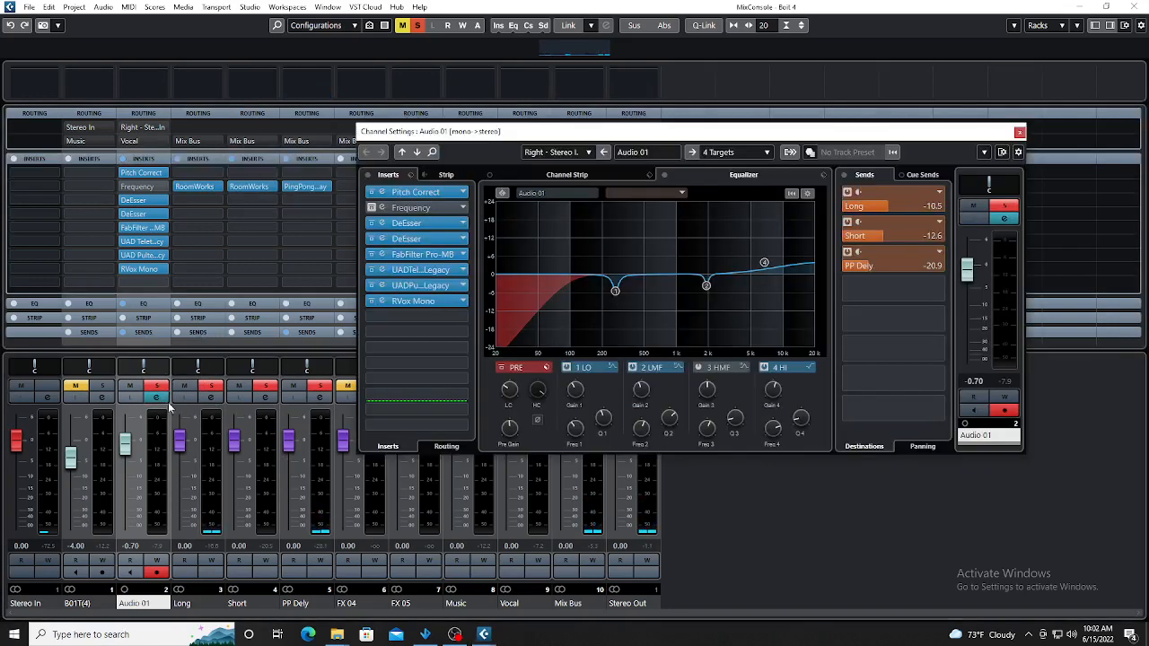
click(851, 195)
click(848, 222)
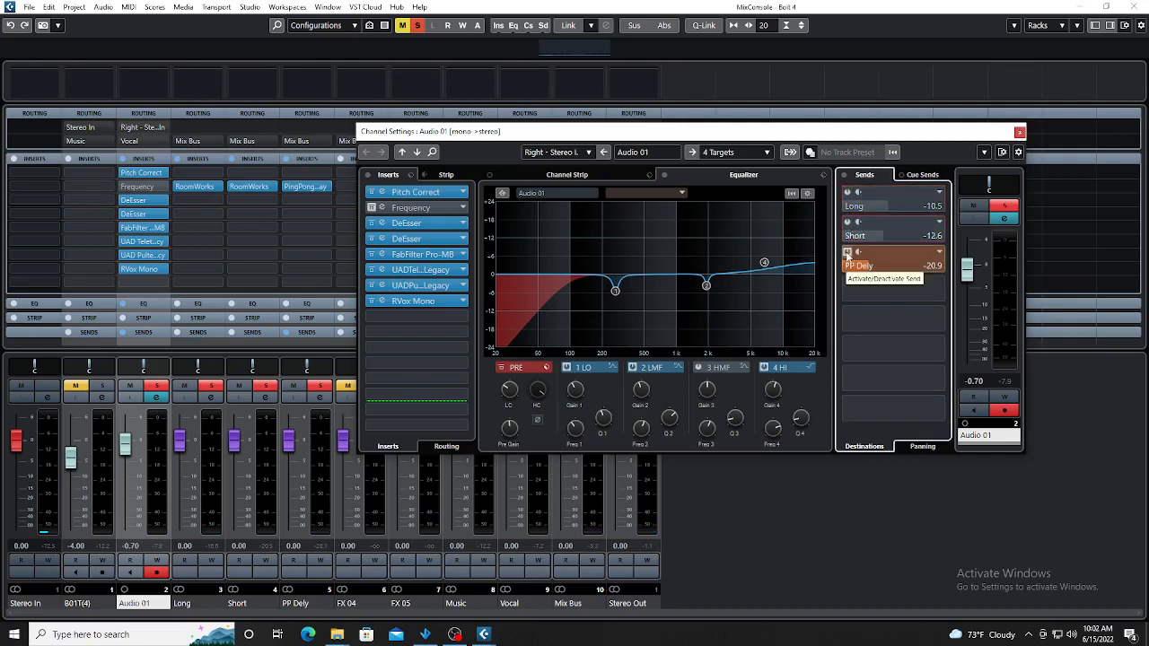
click(848, 252)
key(space)
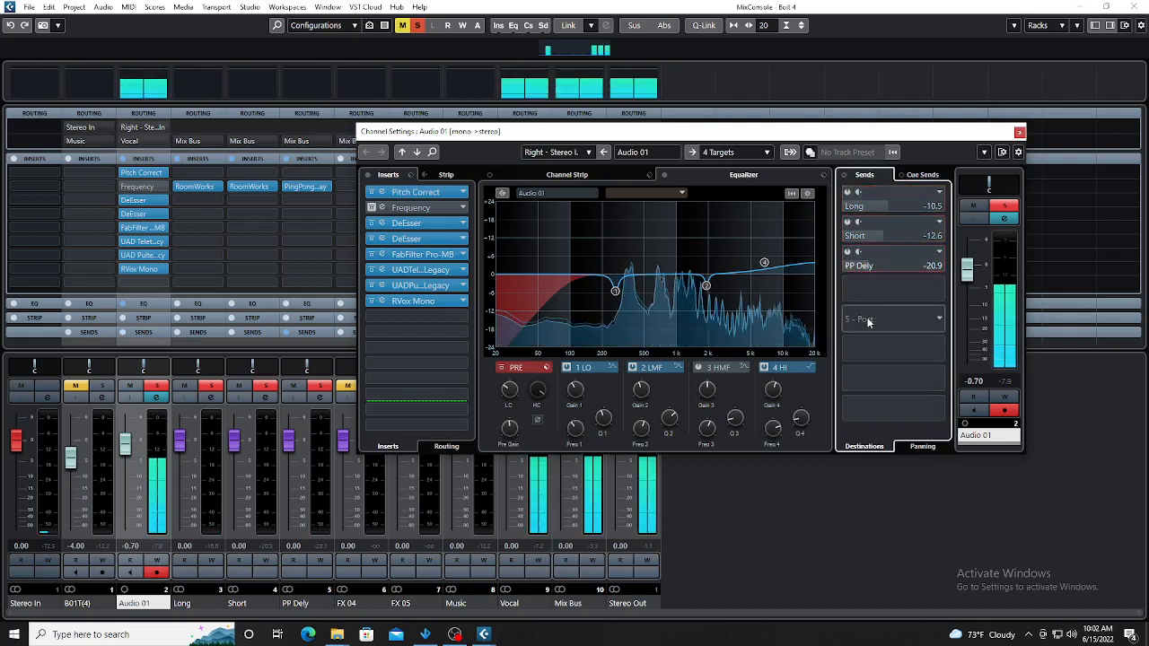
- Activate the Long send on Audio 01 and adjust its level to -8.57 dB while reviewing the RoomWorks reverb it feeds
click(847, 193)
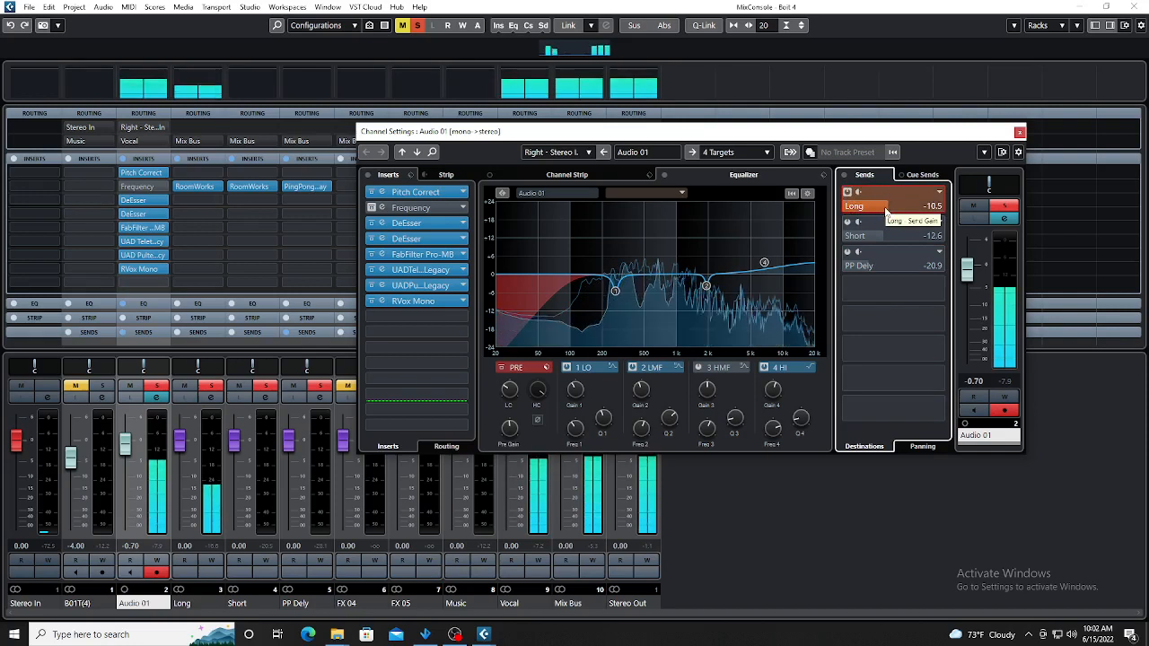
mouse_move(883, 210)
mouse_down()
mouse_move(926, 207)
mouse_move(879, 208)
mouse_up()
drag(869, 141, 781, 266)
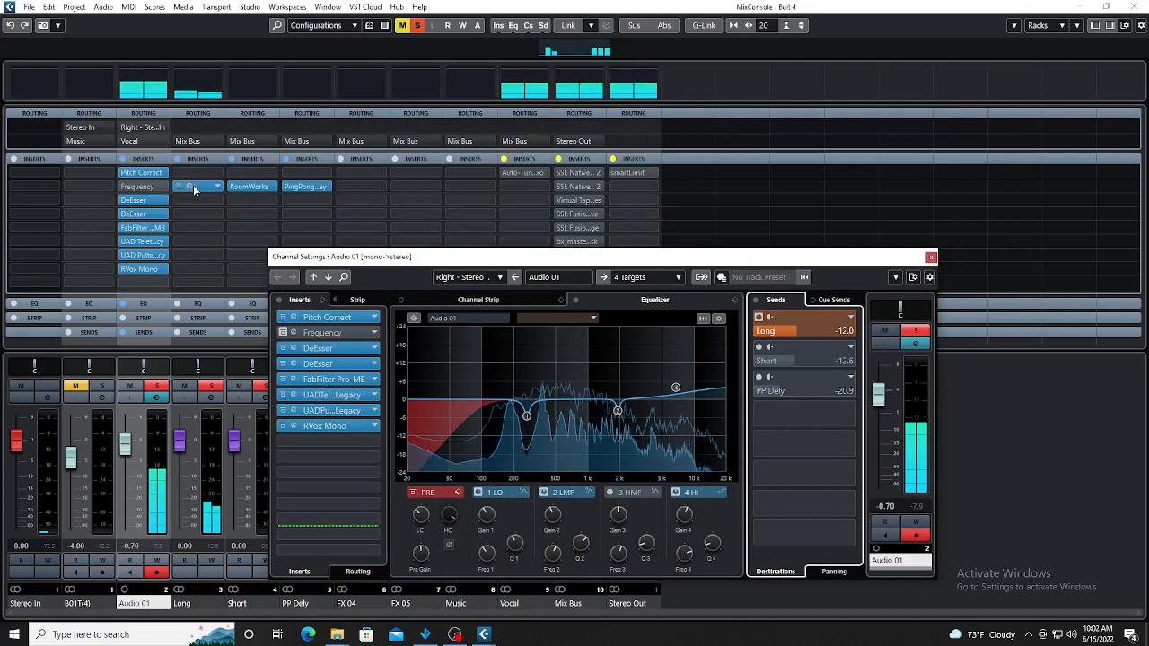
click(189, 188)
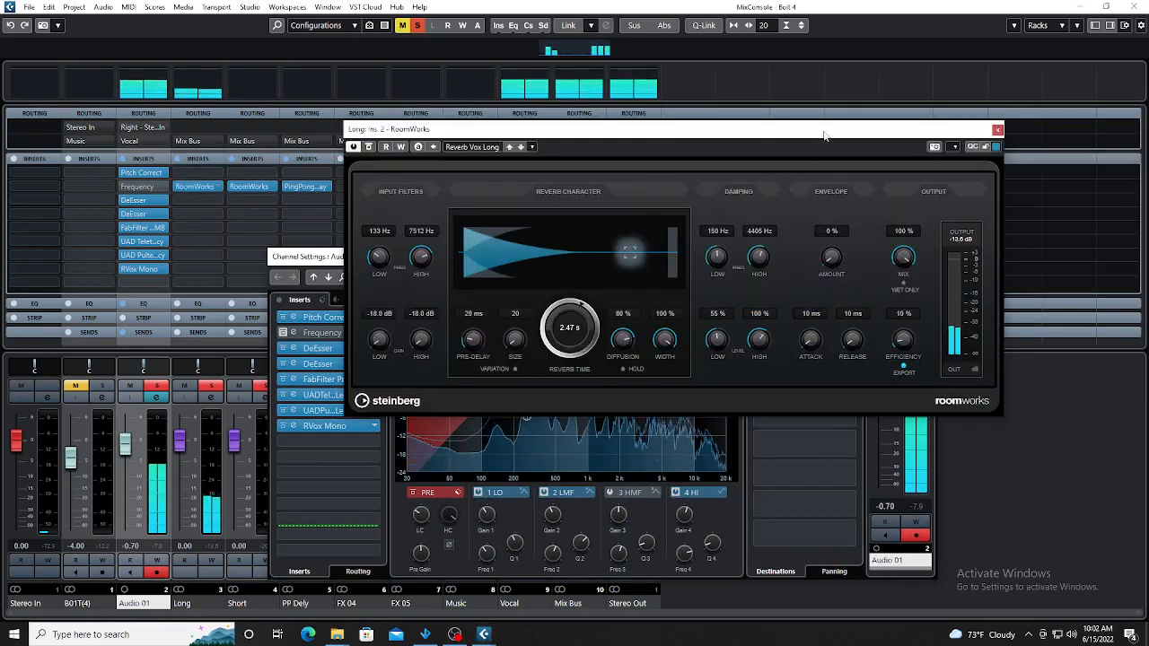
drag(826, 136, 793, 113)
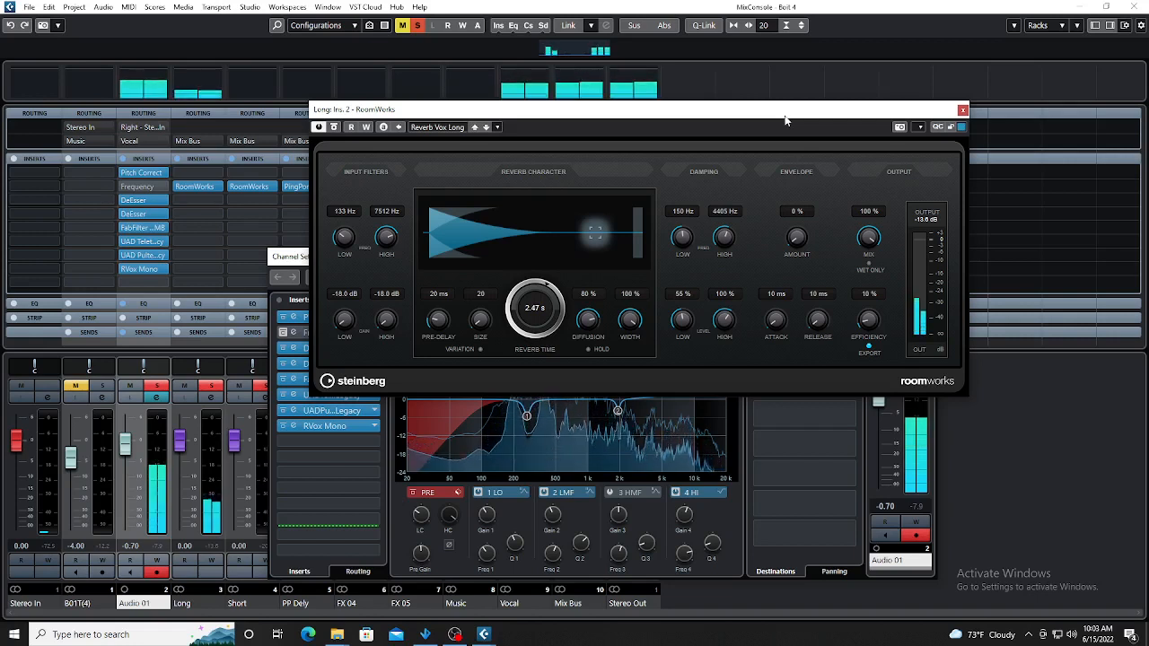
click(962, 111)
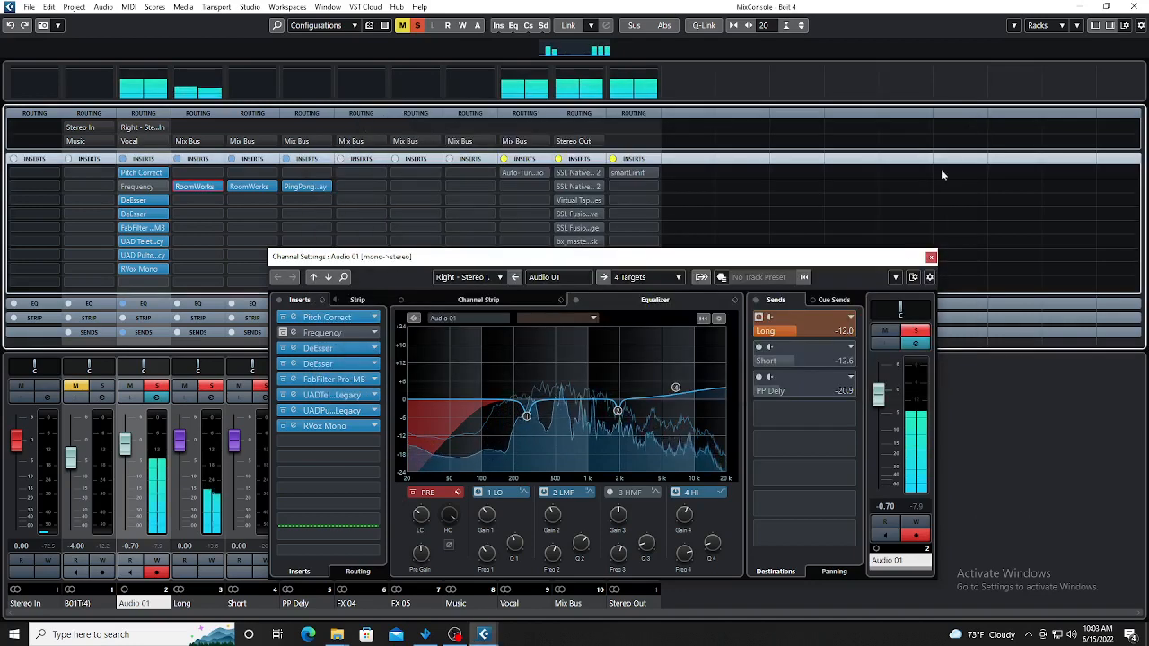
drag(796, 337, 806, 336)
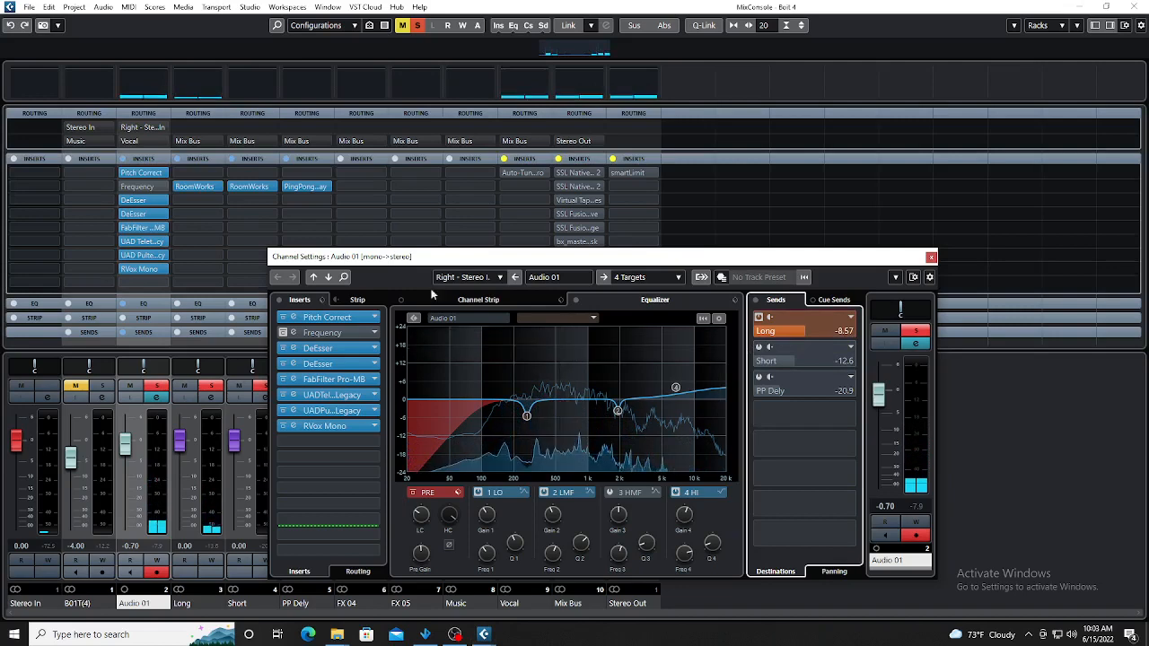
- Activate the Short send on Audio 01 and review the RoomWorks reverb on the Short channel during playback
click(246, 186)
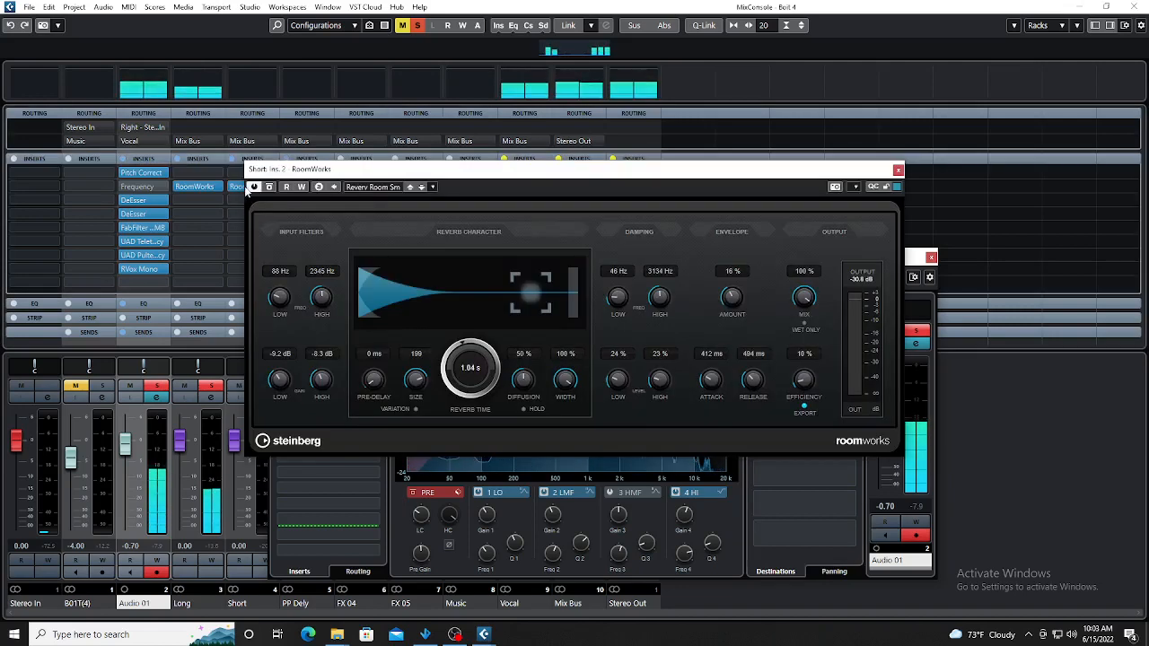
drag(703, 180, 502, 115)
click(785, 361)
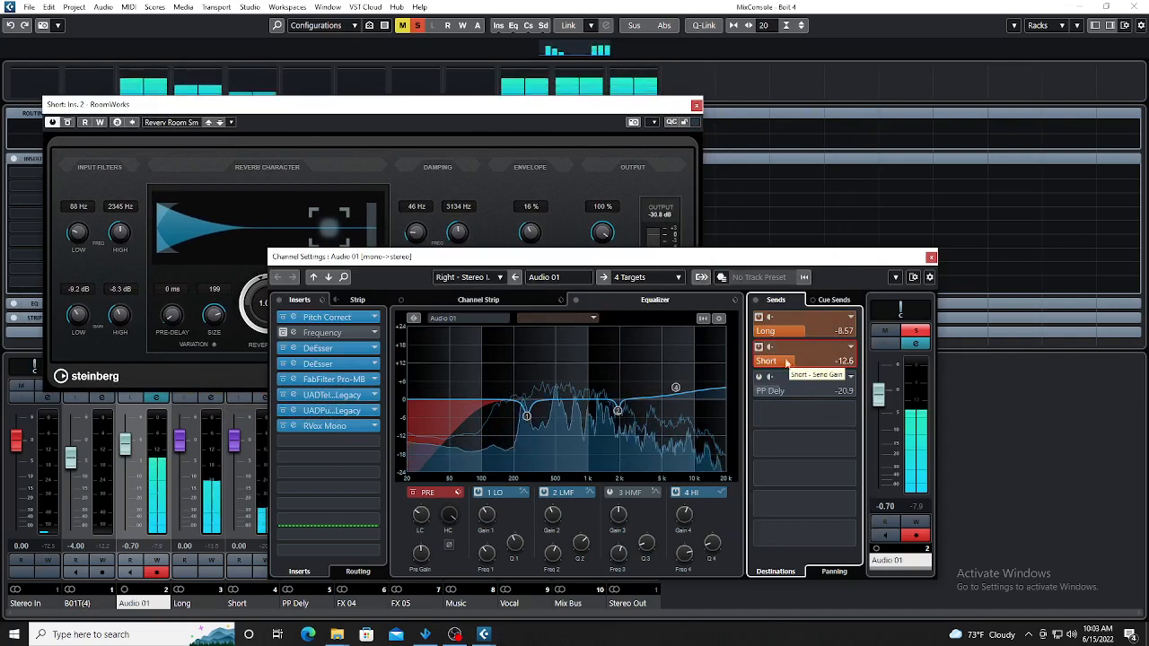
drag(595, 111, 685, 91)
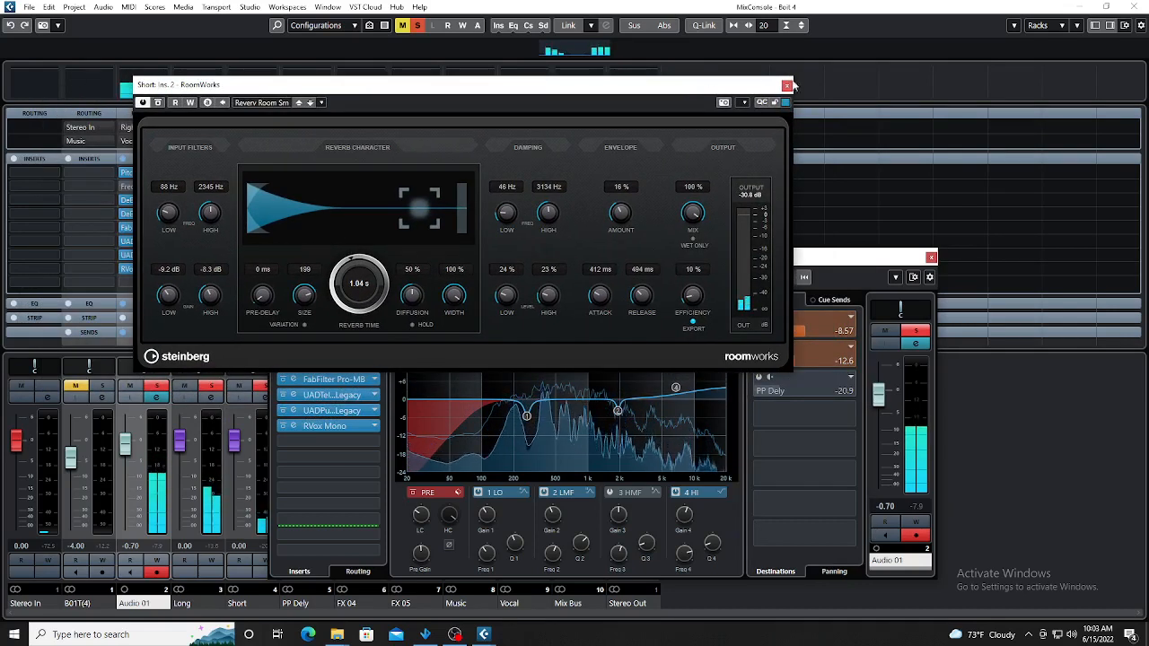
click(788, 87)
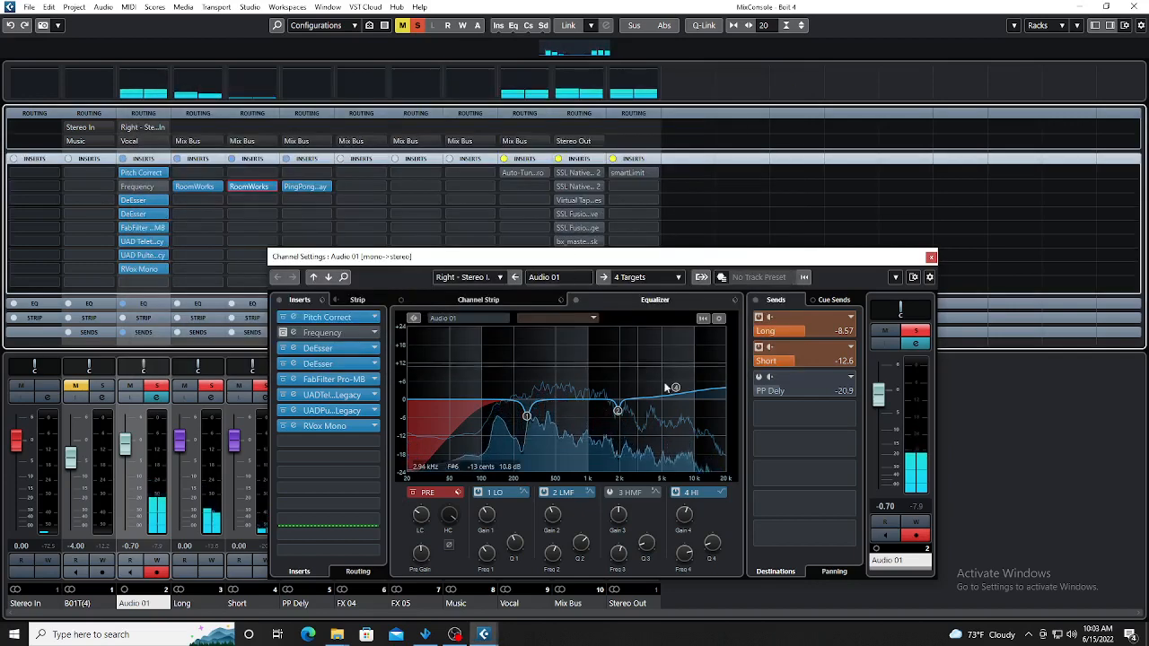
- Activate the PP Dely send on Audio 01, review its PingPongDelay, and settle the send level at -20.5 dB after trying higher levels
click(296, 186)
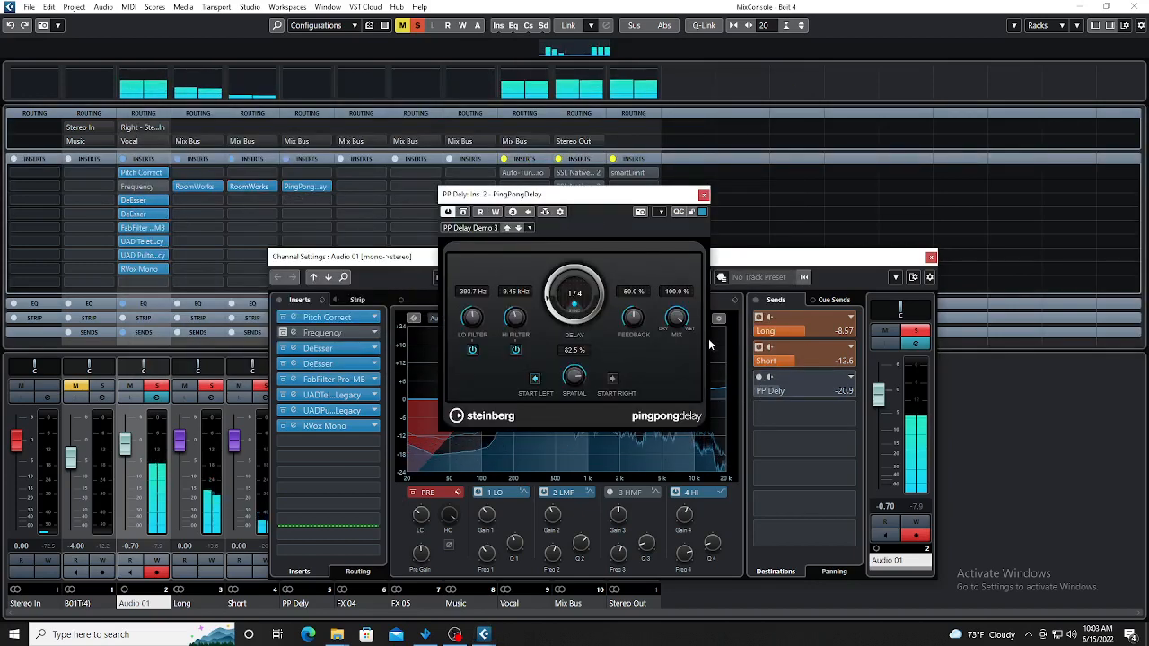
click(759, 378)
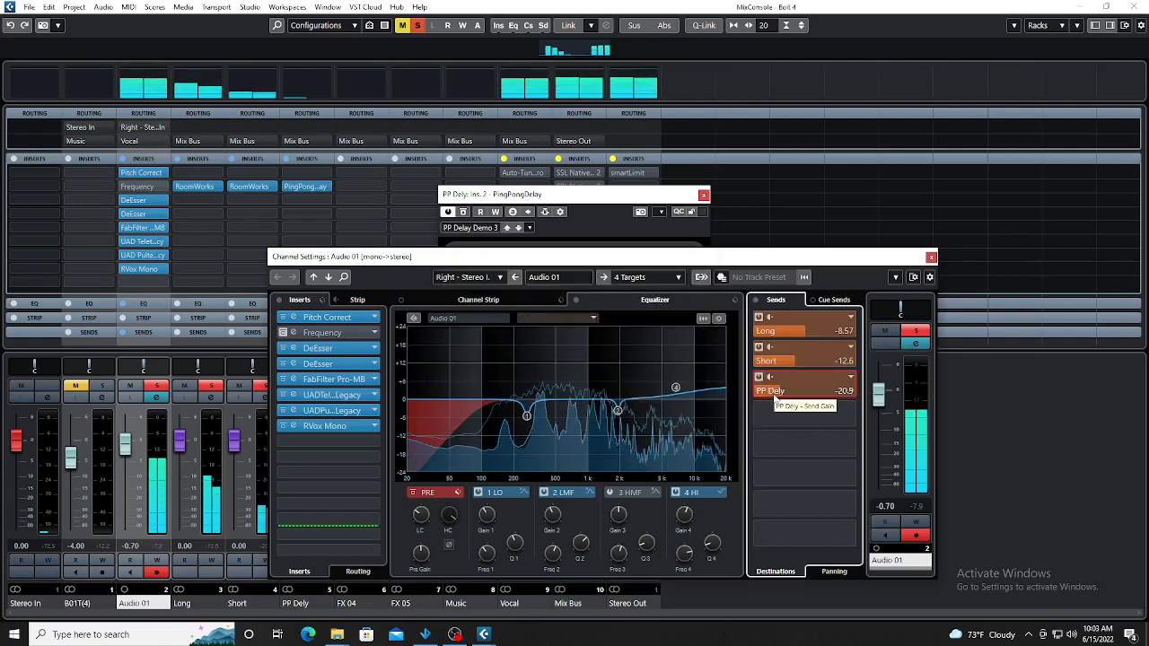
drag(624, 196, 586, 123)
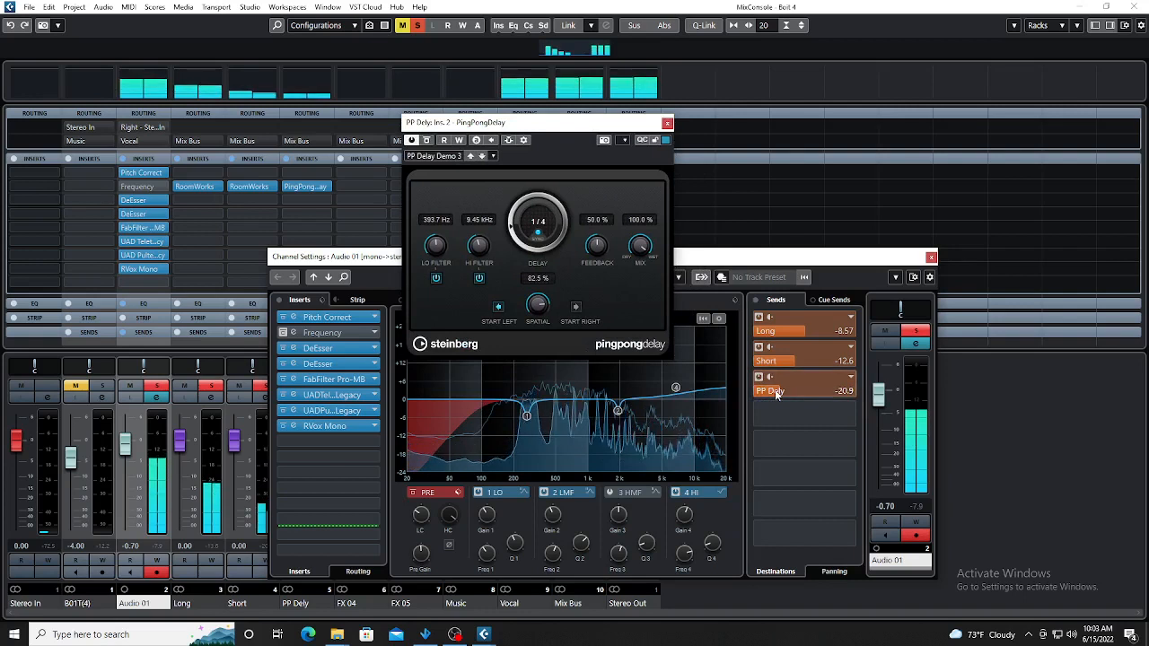
drag(777, 391, 862, 393)
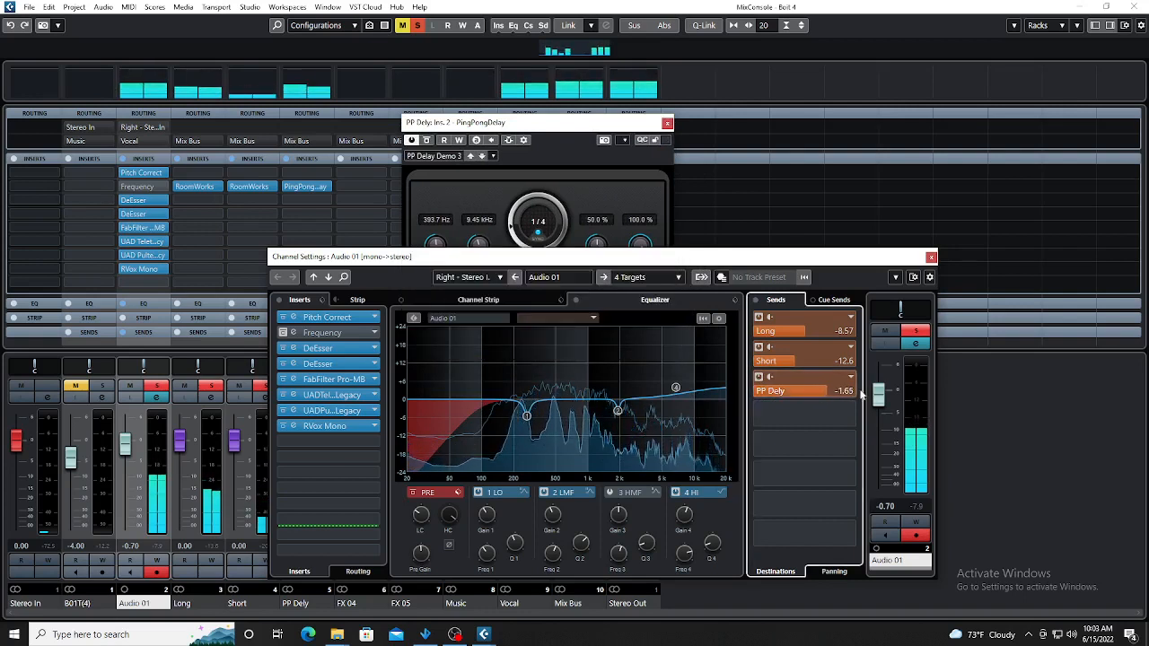
drag(860, 392, 816, 391)
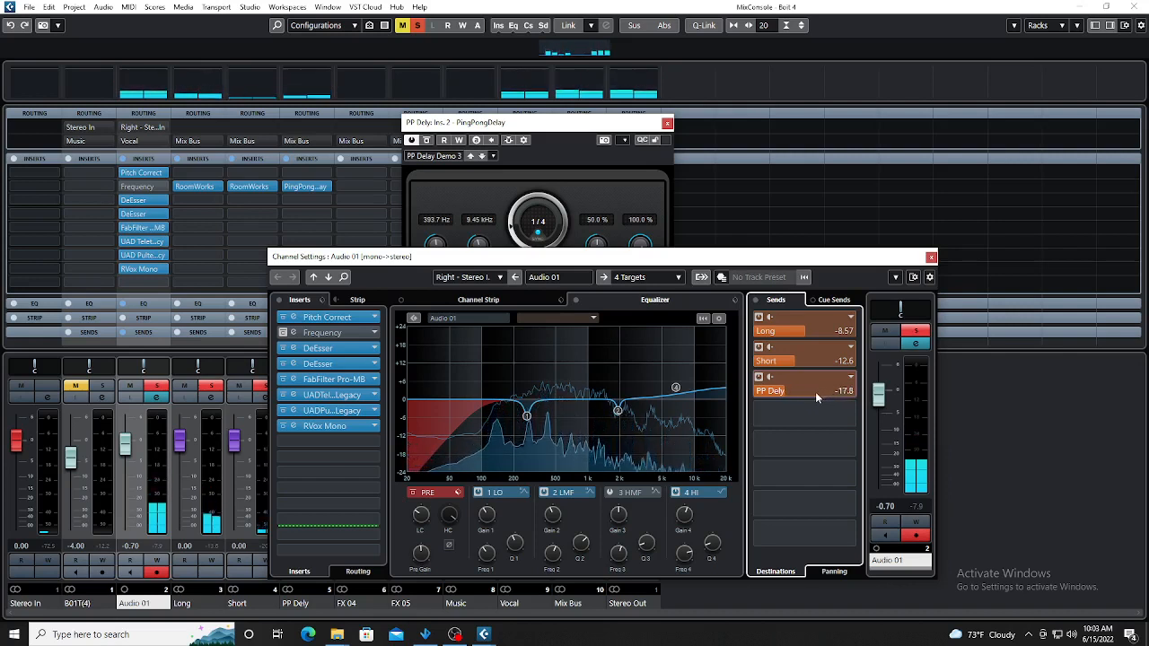
drag(815, 392, 811, 392)
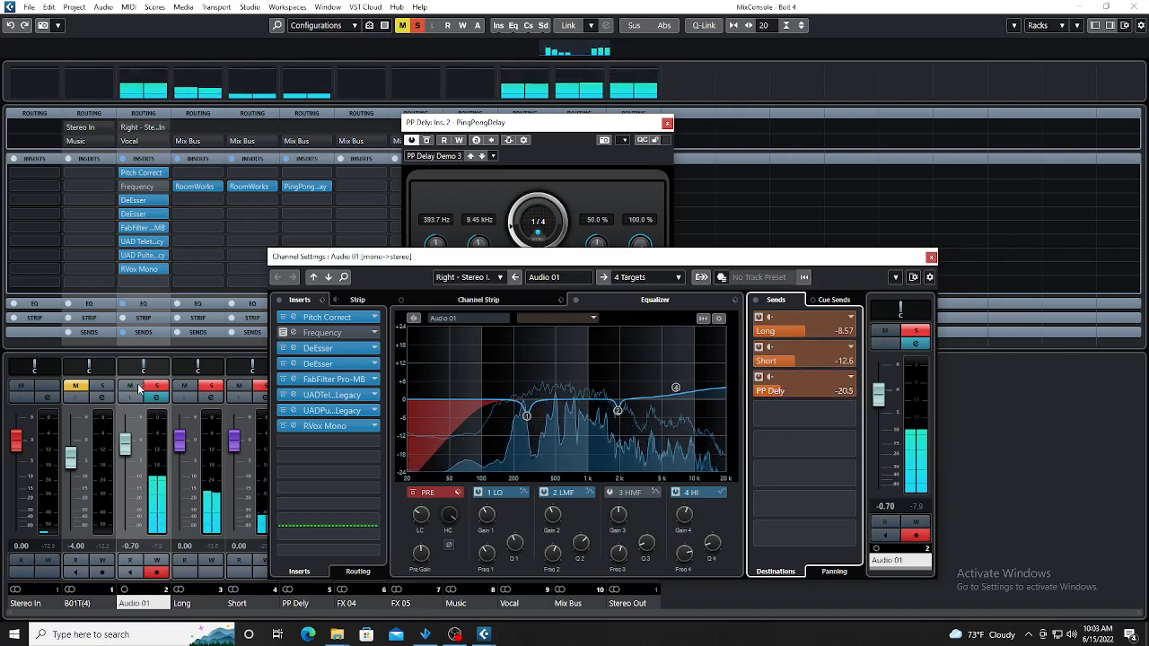
- Solo the B01T(4) track to hear the vocal effects with the music, and close the channel settings and PingPongDelay windows
click(105, 387)
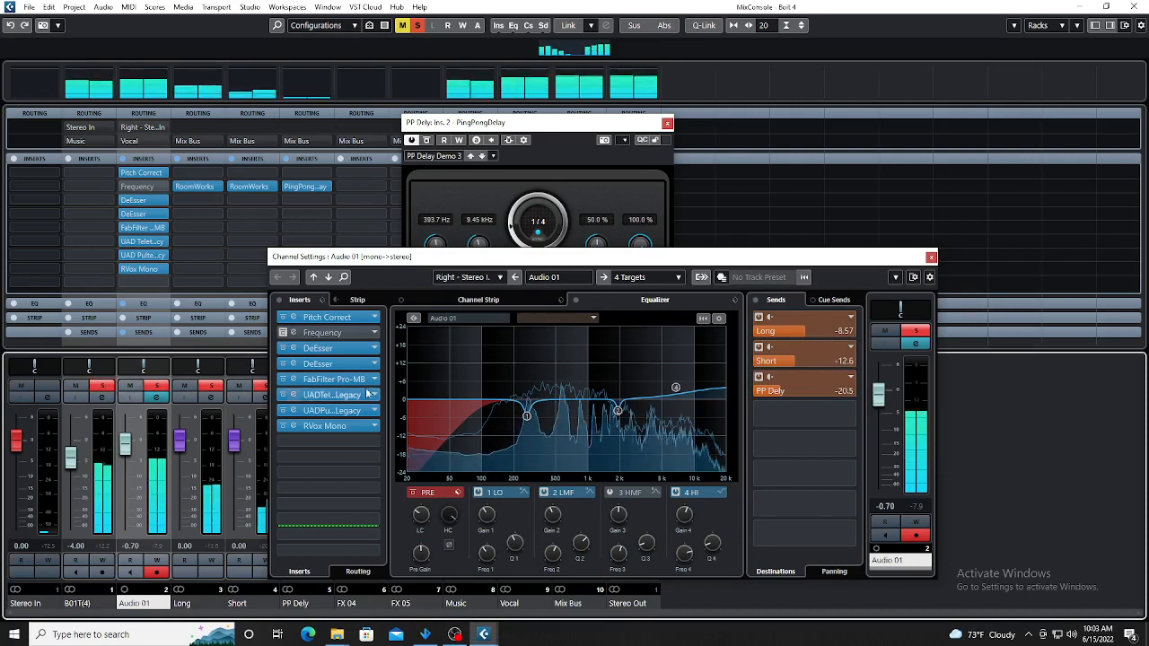
click(931, 258)
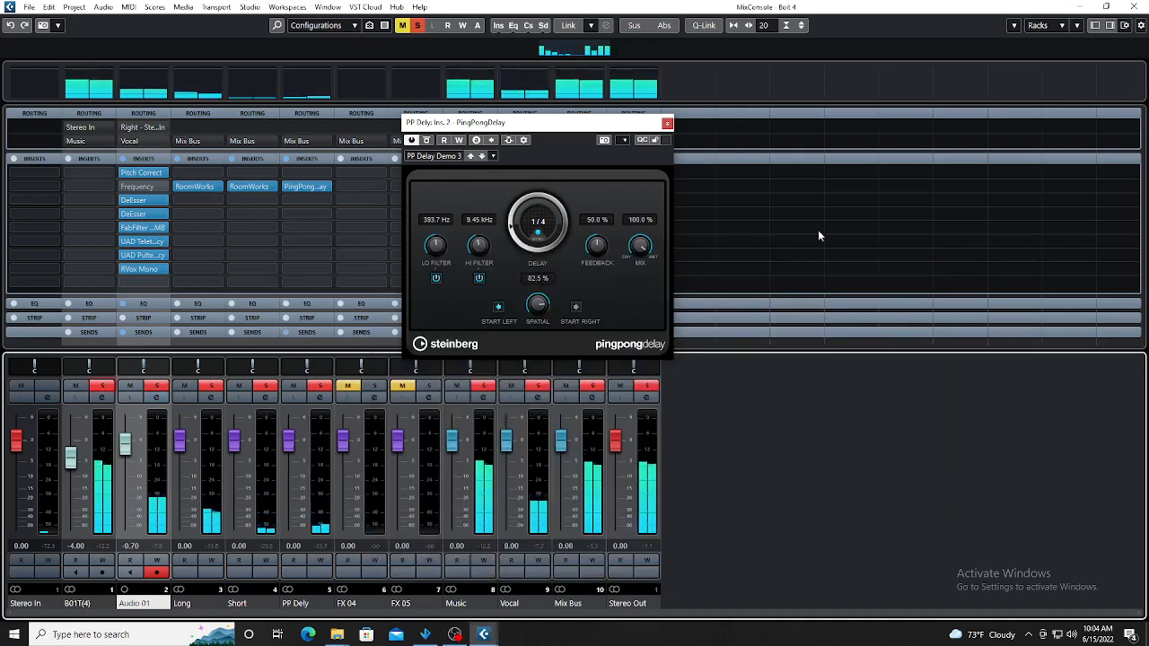
click(666, 124)
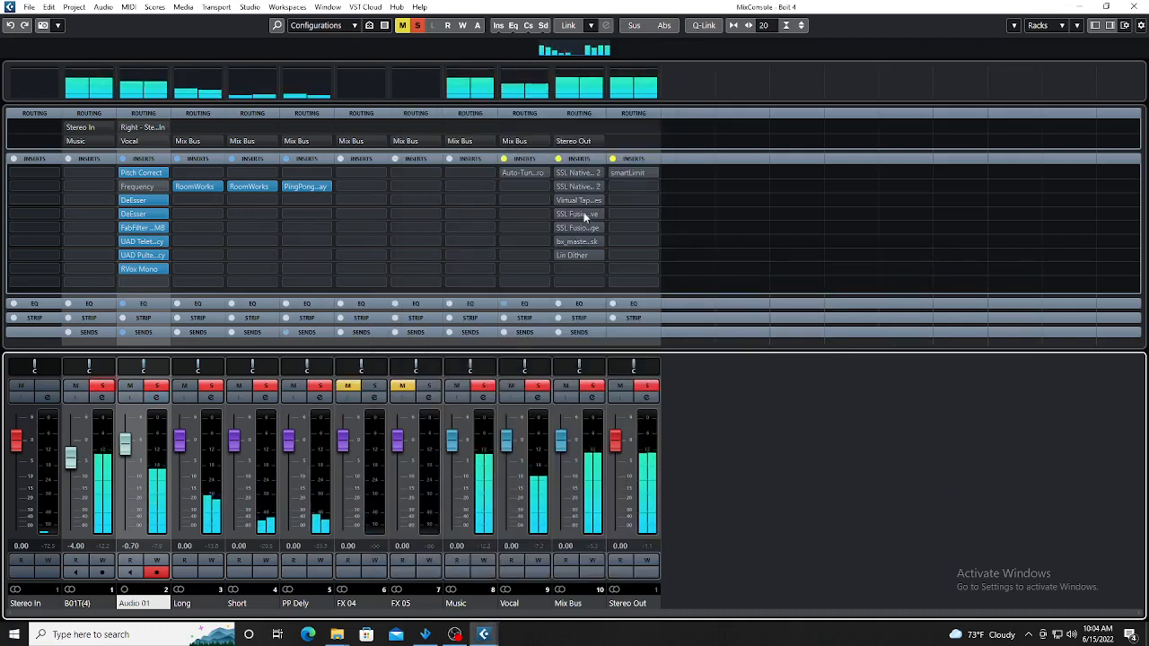
- Take the Vocal group's inserts out of bypass and open its Auto-Tune Pro plug-in to review the settings
mouse_move(577, 174)
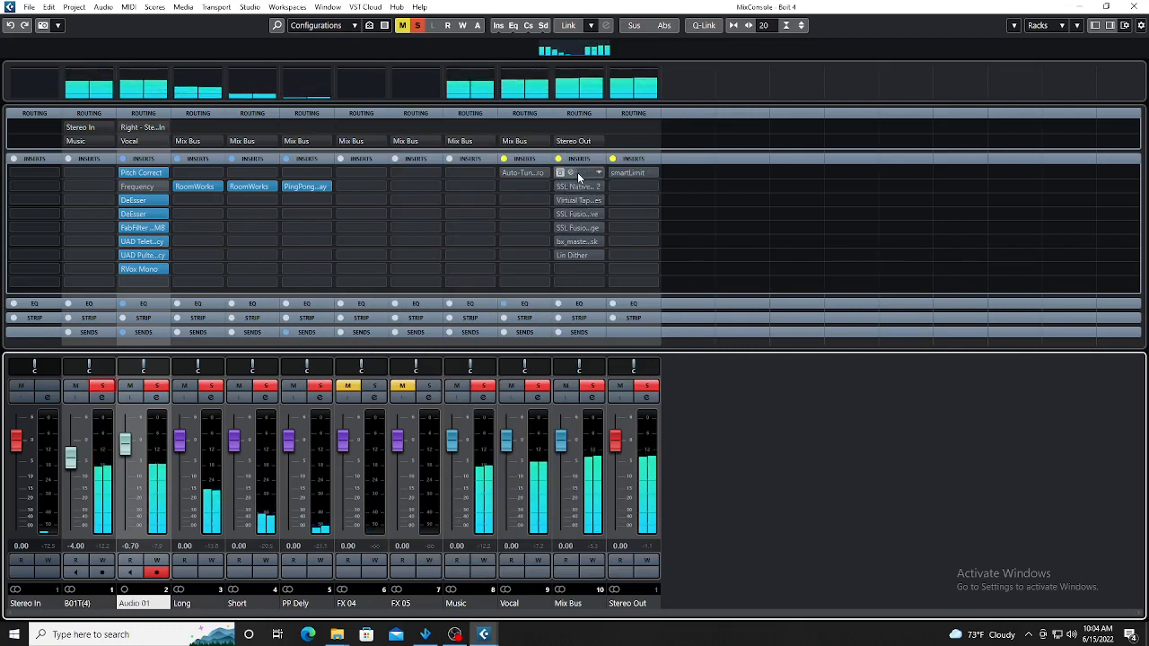
click(505, 159)
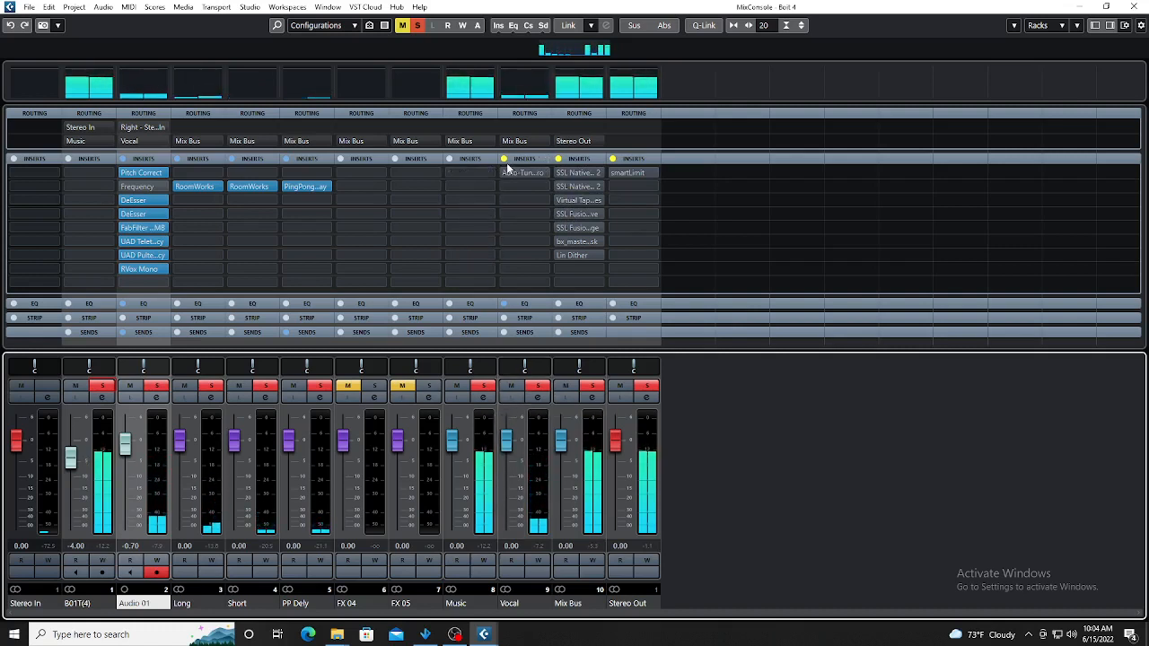
click(503, 159)
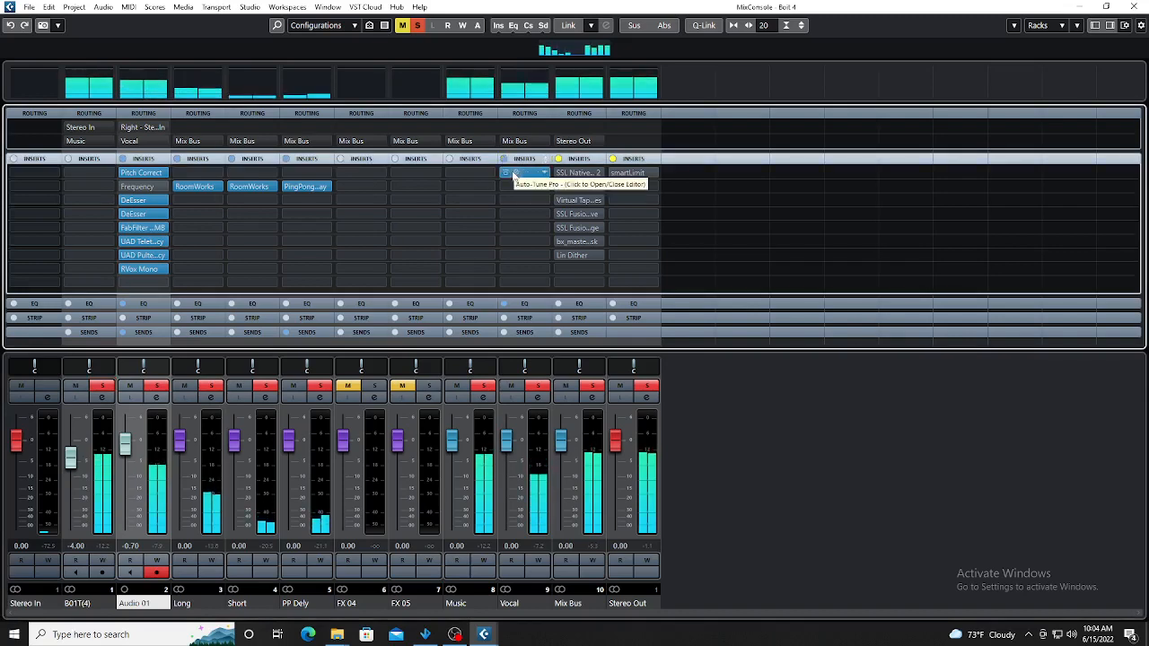
click(515, 174)
click(515, 174)
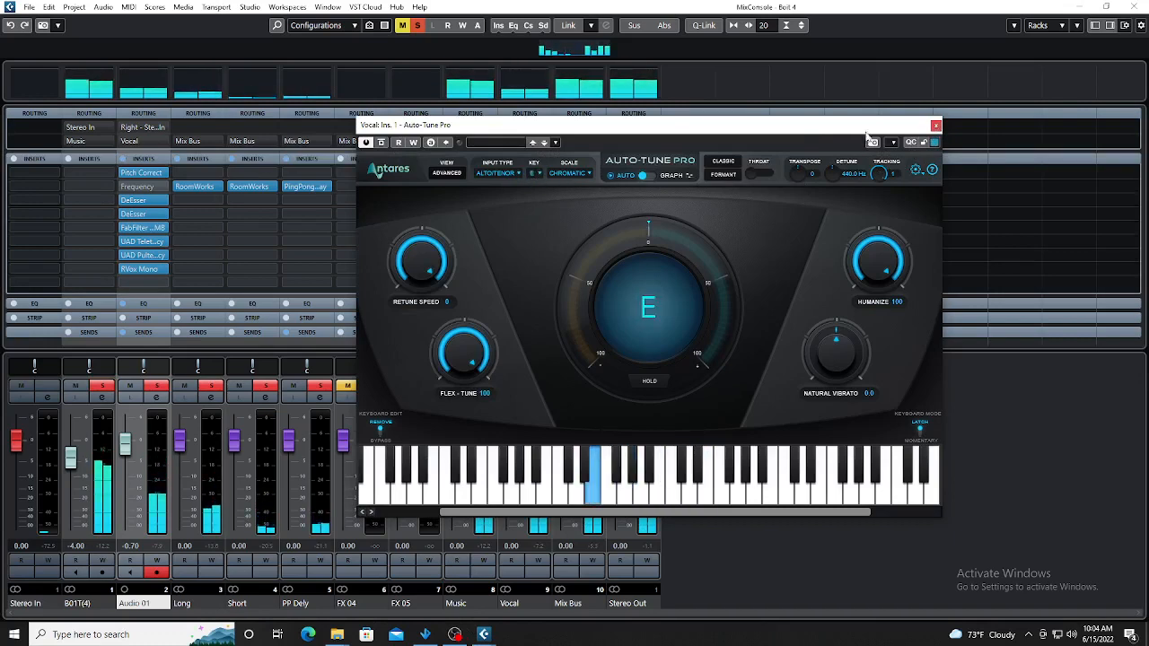
- Check the output routing of Audio 01 in its channel settings, close them, and select the Vocal group channel
click(158, 397)
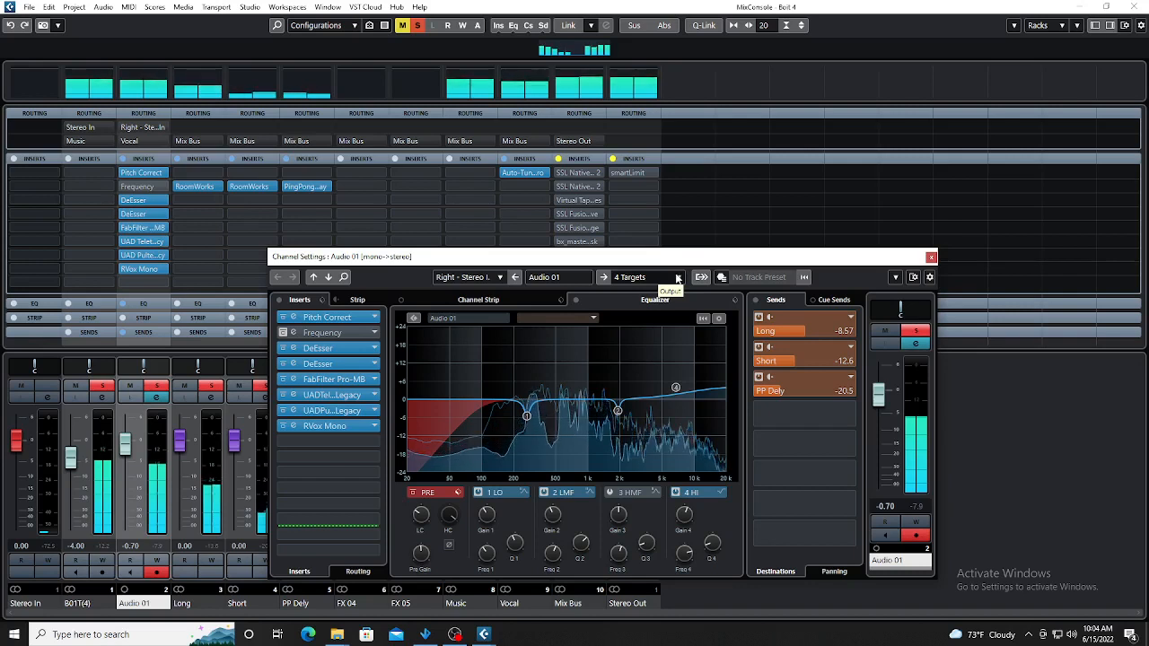
click(677, 278)
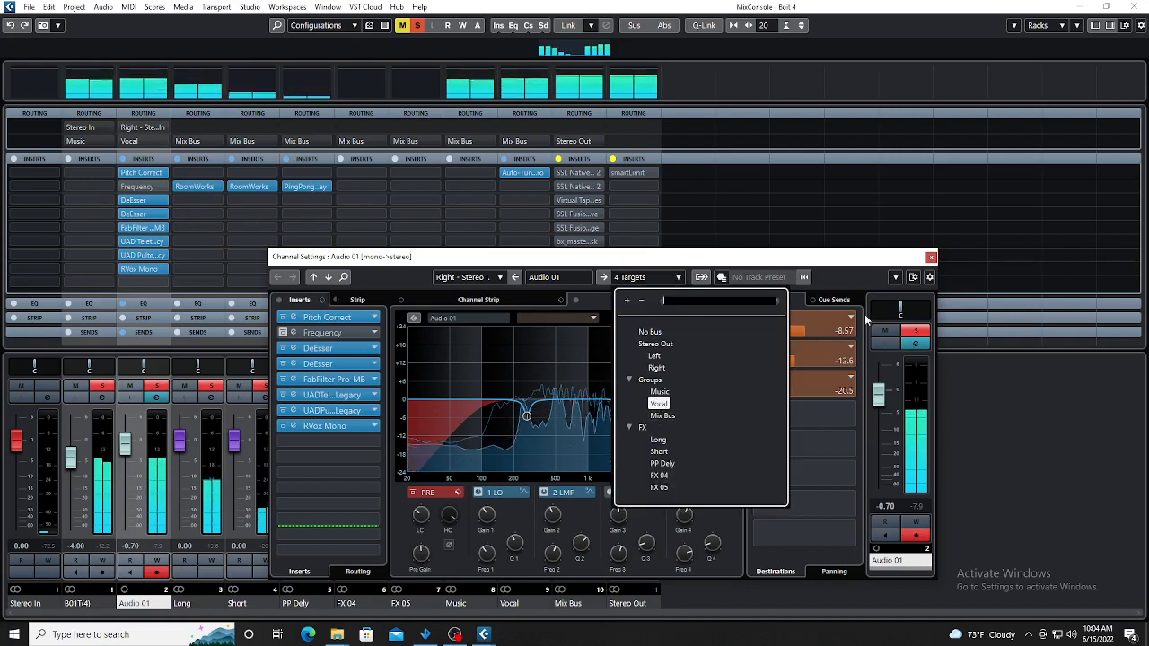
click(932, 257)
click(932, 258)
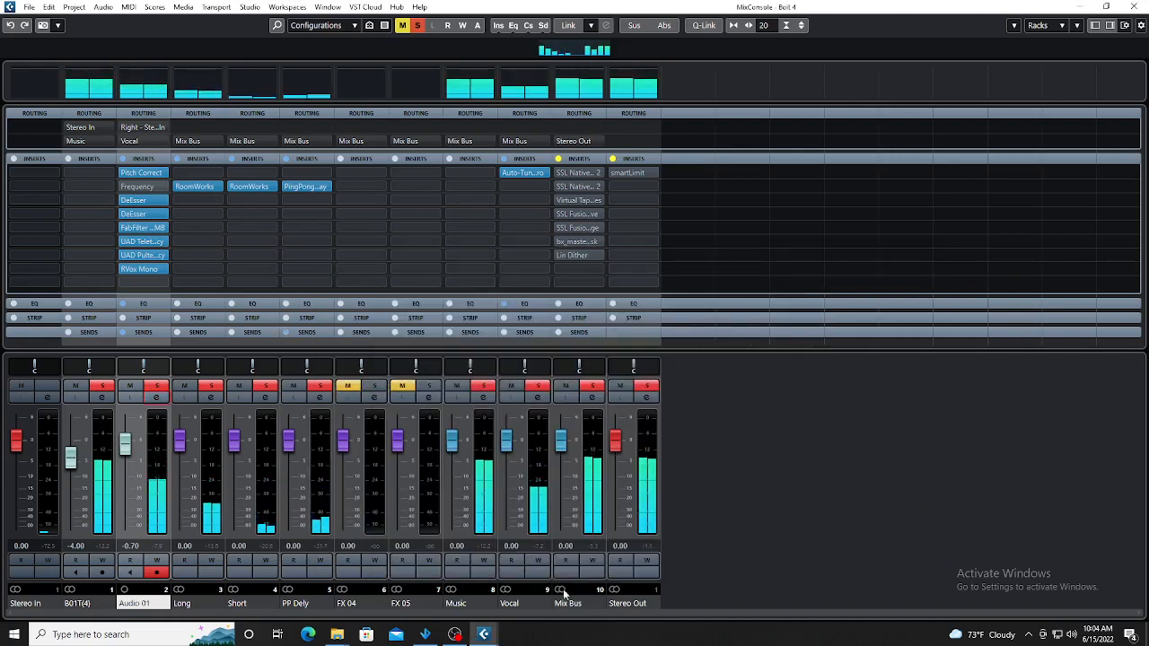
click(513, 606)
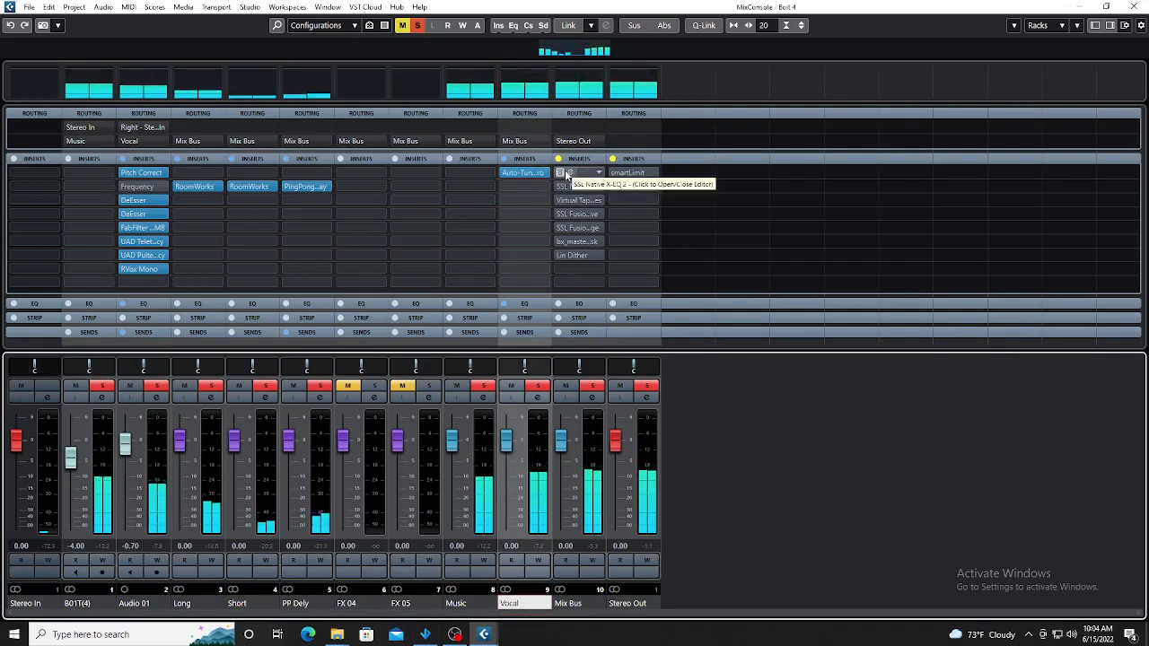
- Take the Mix Bus insert rack out of bypass and individually bypass every plug-in below SSL Native X-EQ 2
click(558, 158)
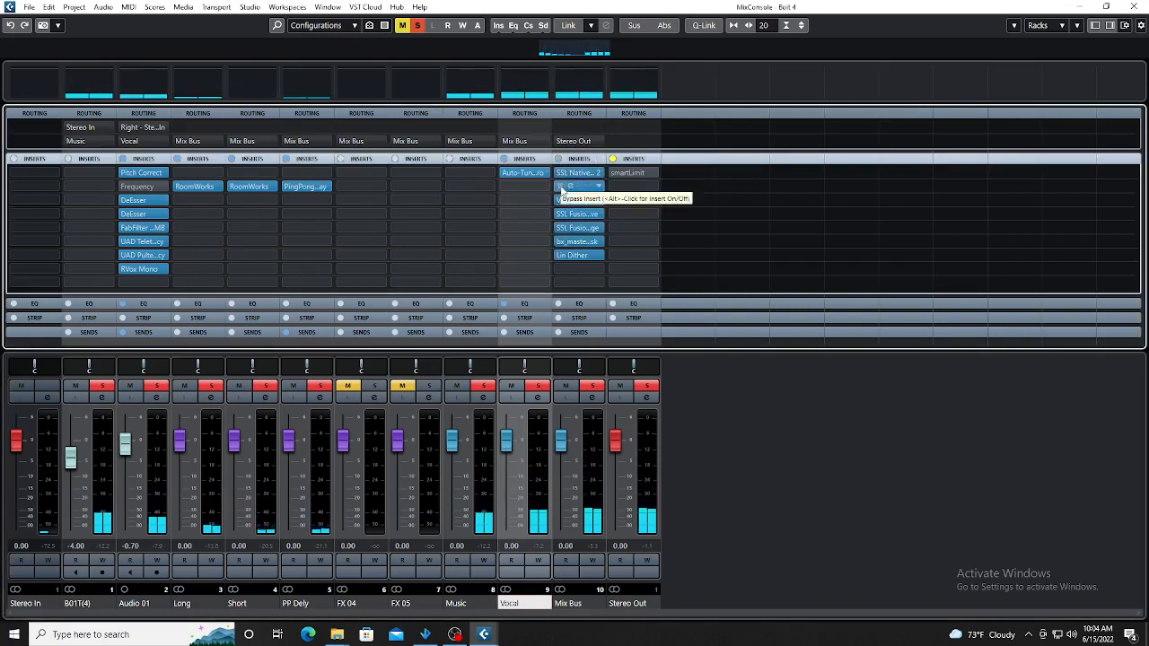
click(560, 185)
click(560, 200)
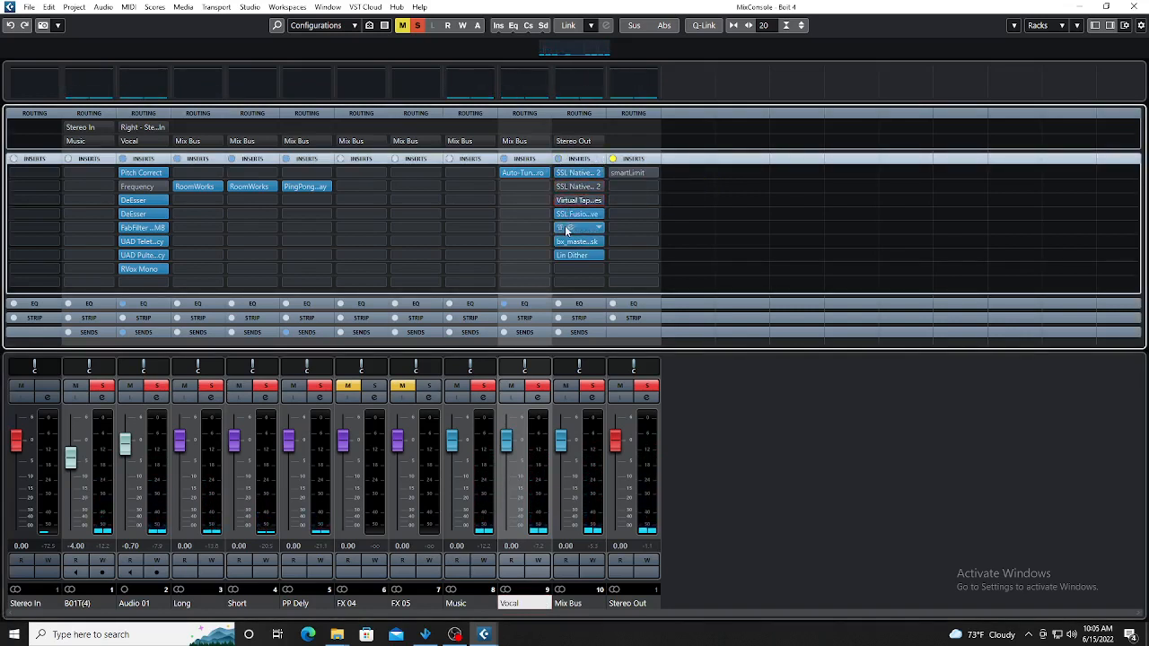
click(561, 213)
click(560, 227)
click(561, 241)
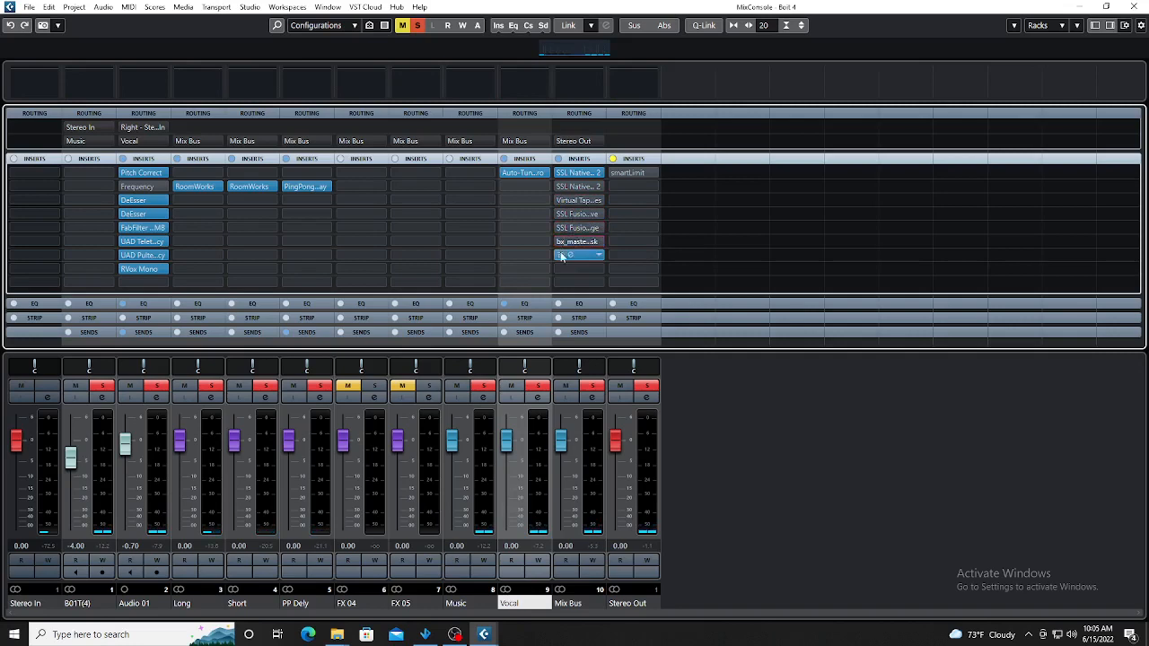
- Review the SSL Native X-EQ 2 on the Mix Bus while the song plays, and close its window
click(568, 179)
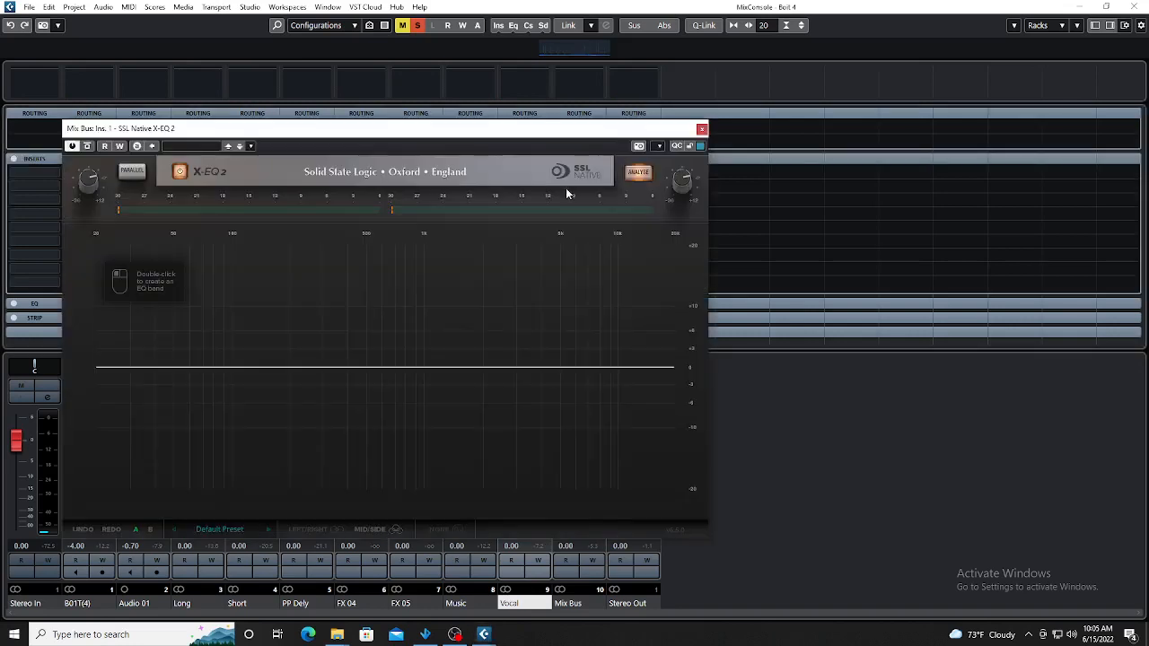
drag(507, 149, 793, 157)
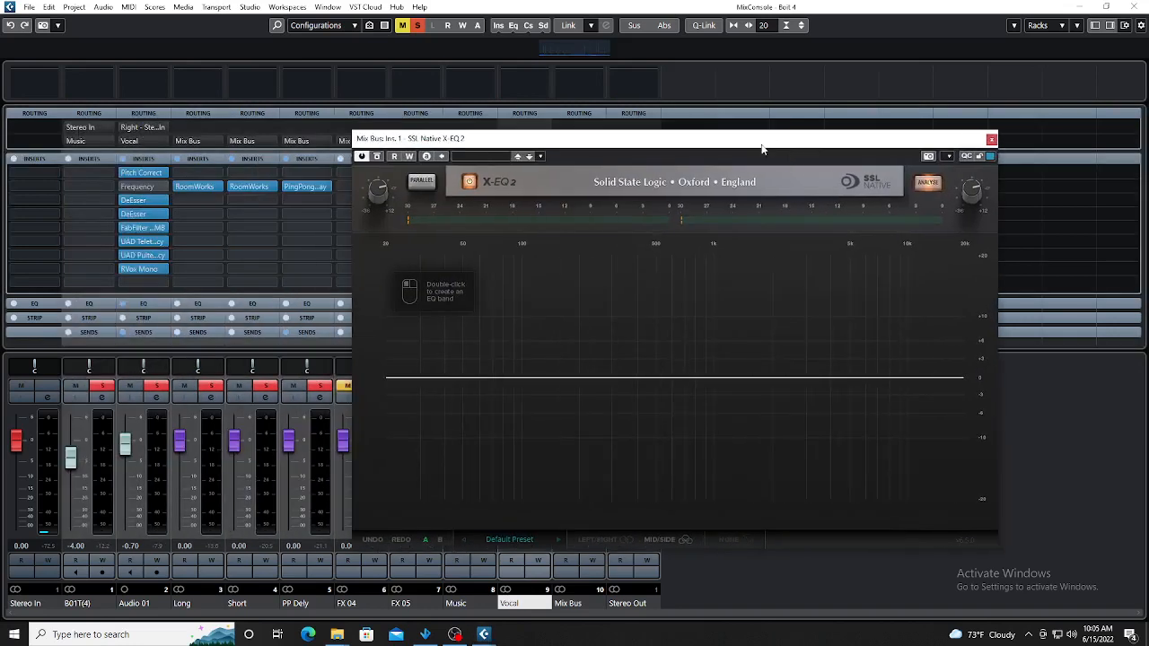
key(space)
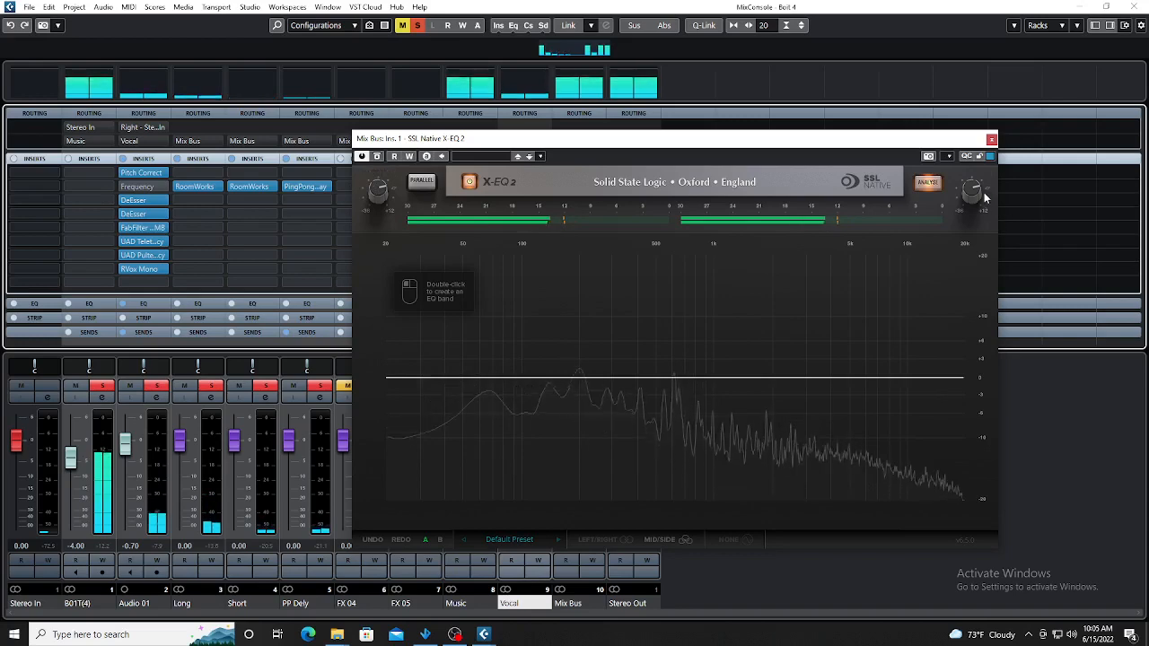
click(992, 139)
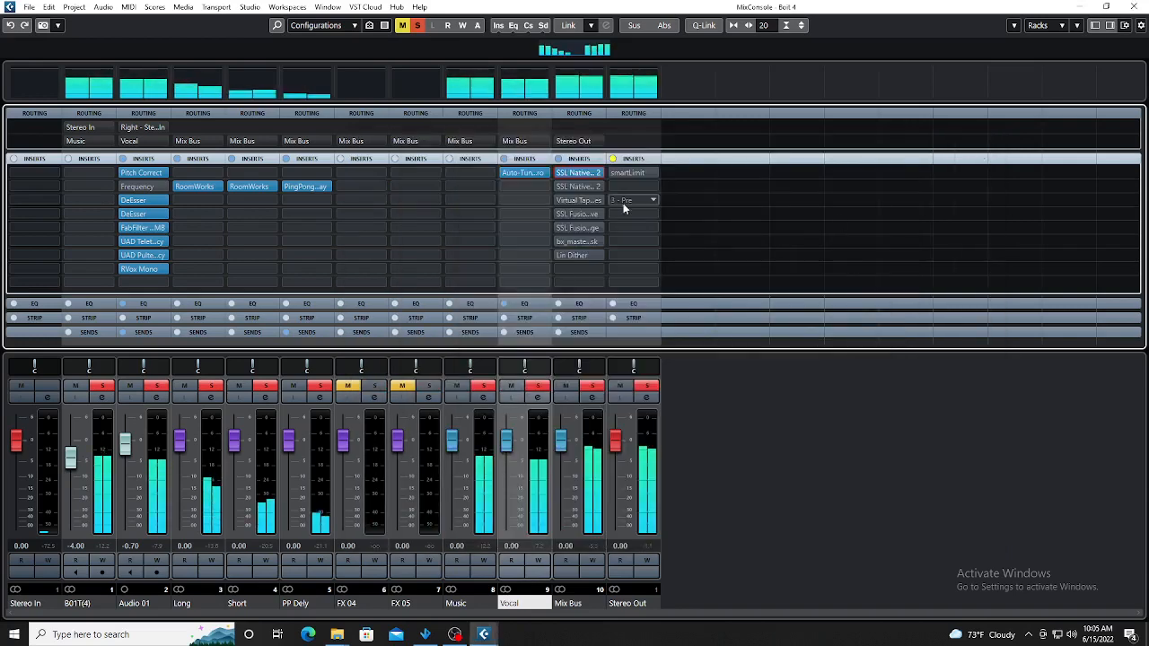
- Activate SSL Native Bus Compressor 2 on the Mix Bus, review its threshold and makeup settings, and close it
click(575, 187)
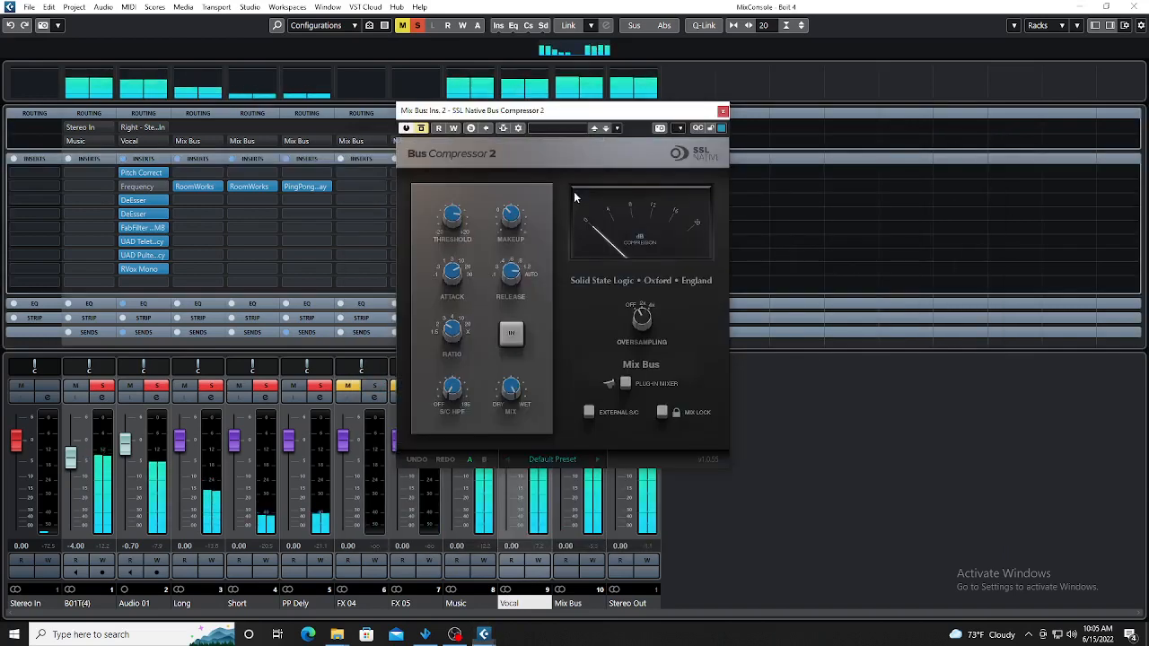
click(422, 129)
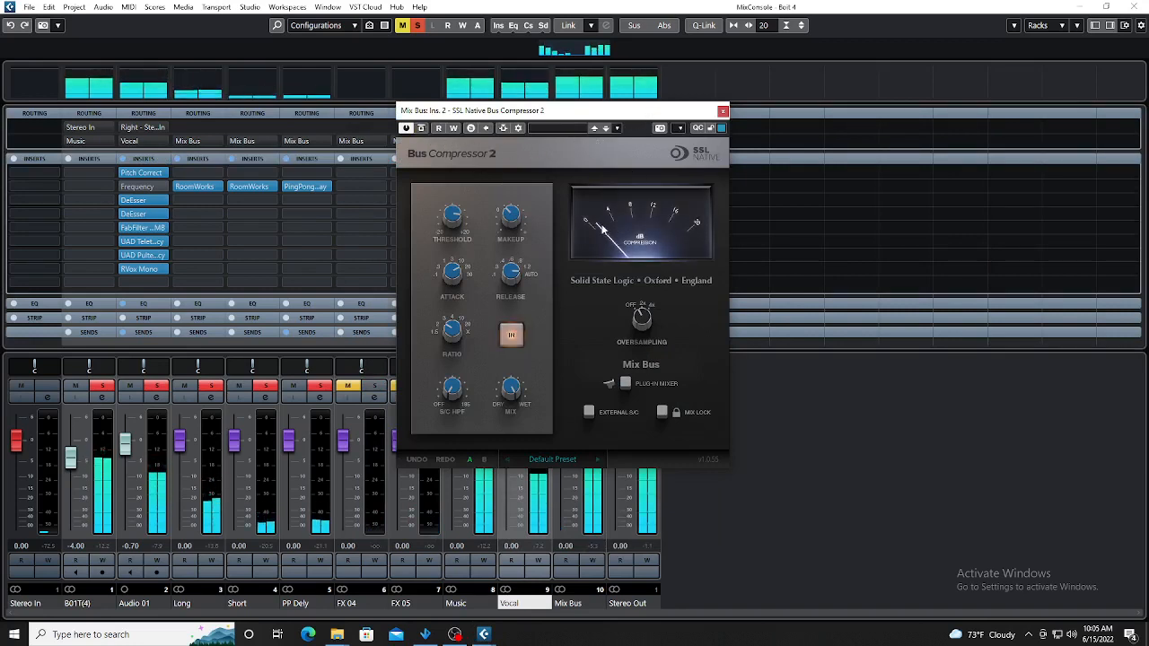
mouse_move(446, 223)
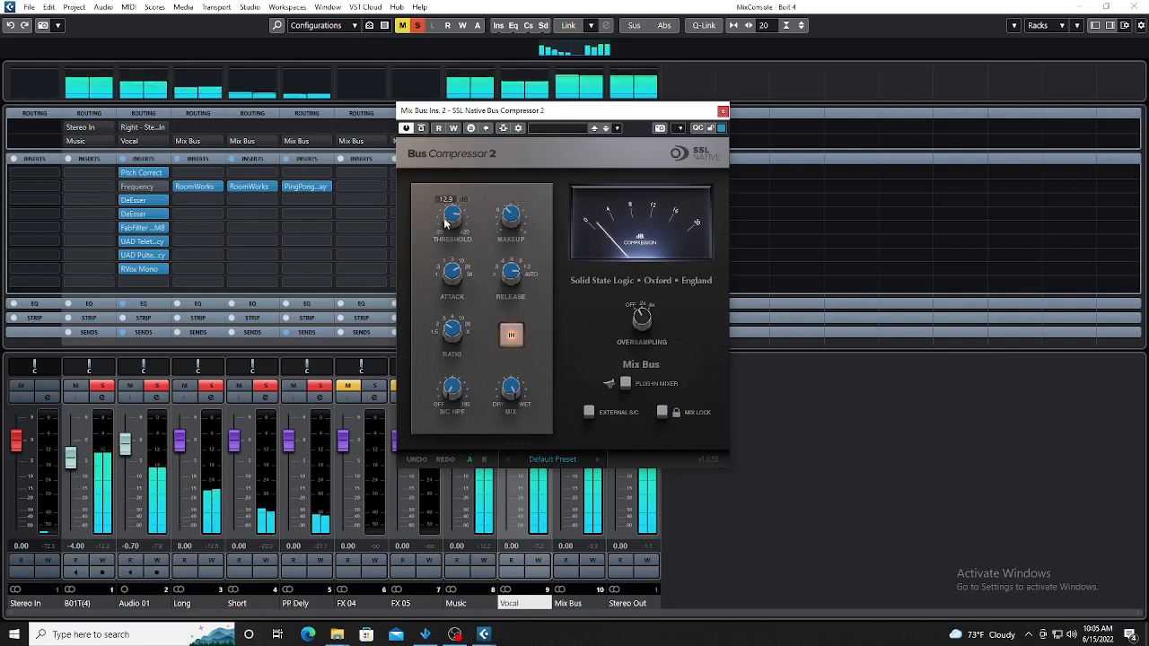
mouse_move(512, 223)
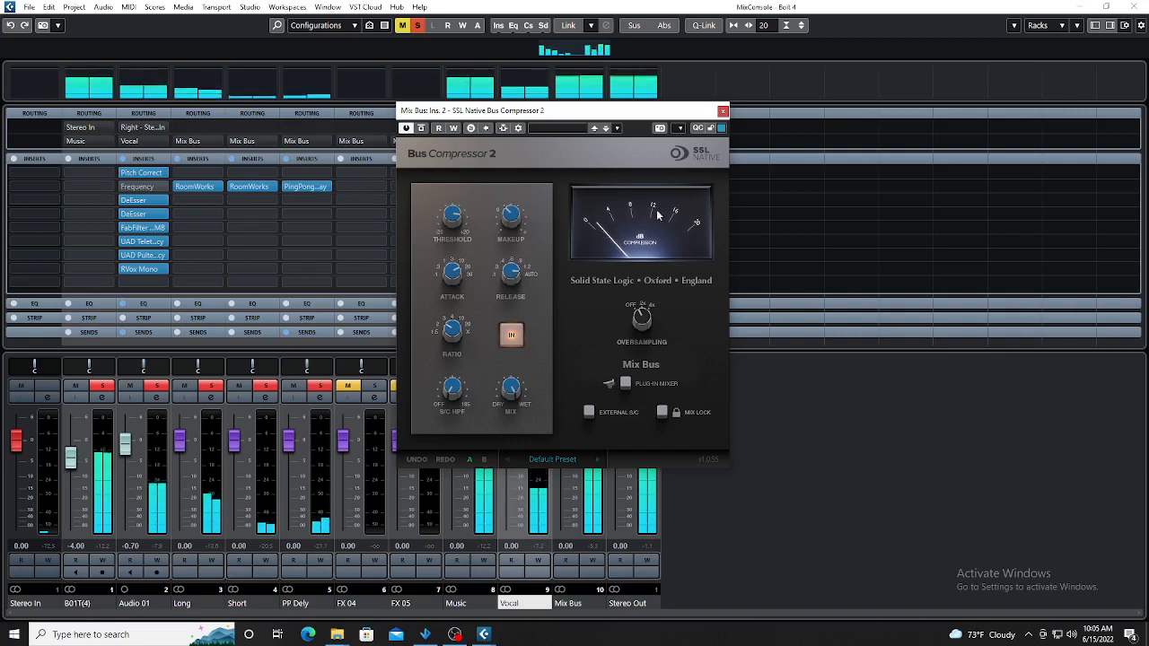
click(723, 110)
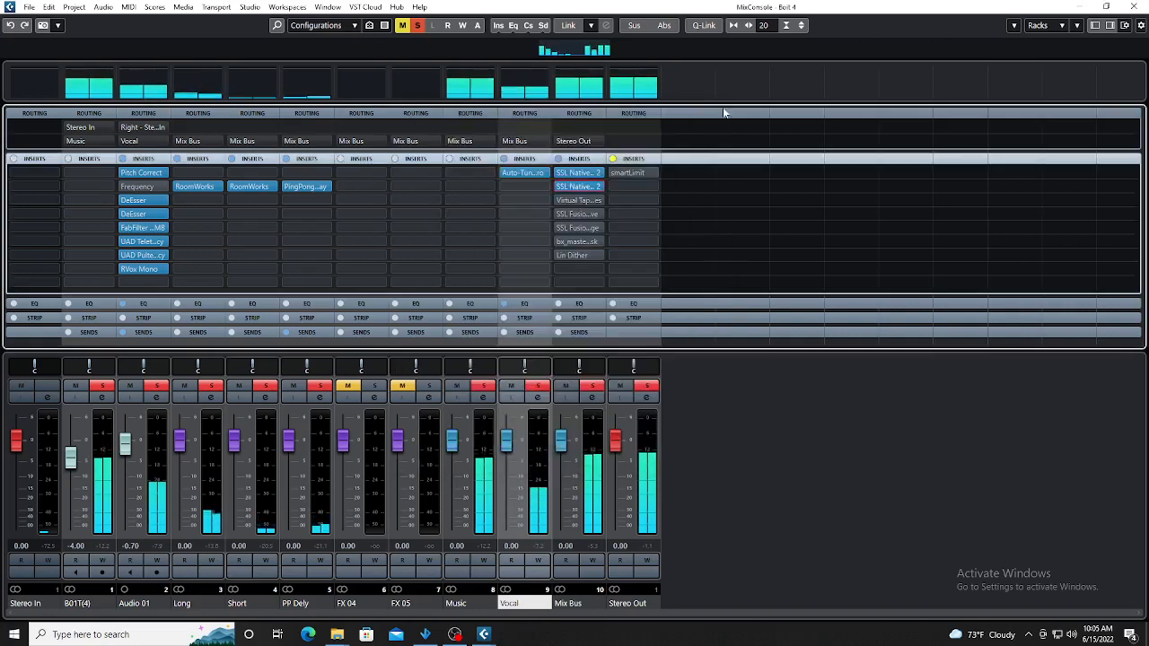
- Activate Virtual Tape Machines and SSL Fusion Vintage Drive on the Mix Bus, reviewing and closing each plug-in
click(572, 204)
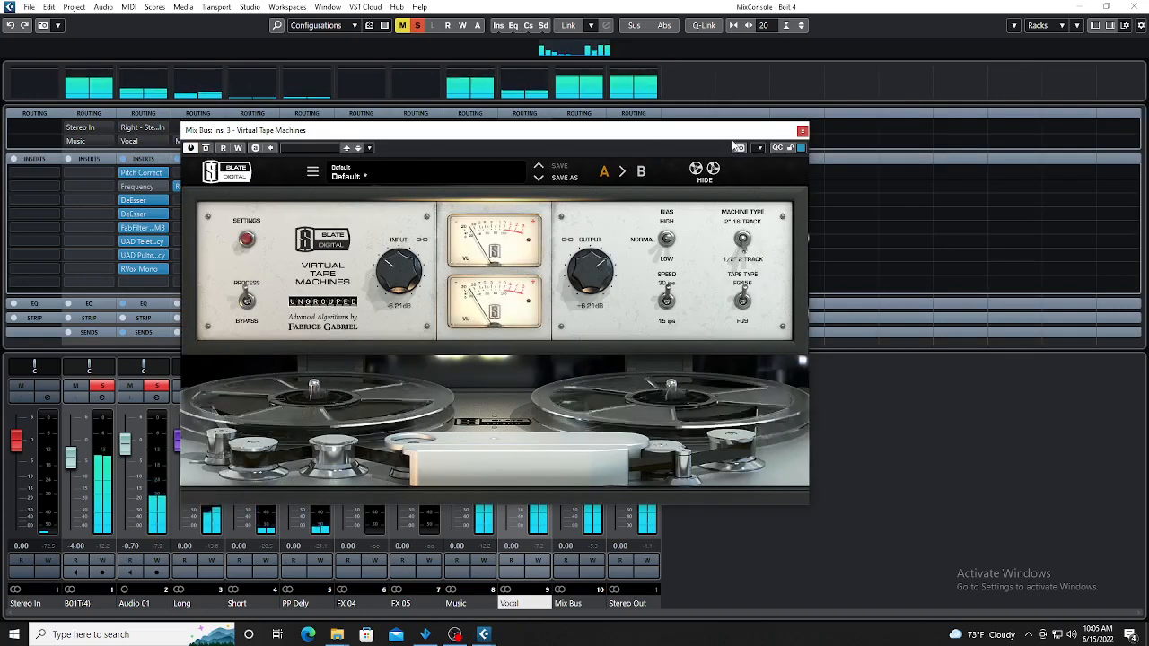
click(802, 132)
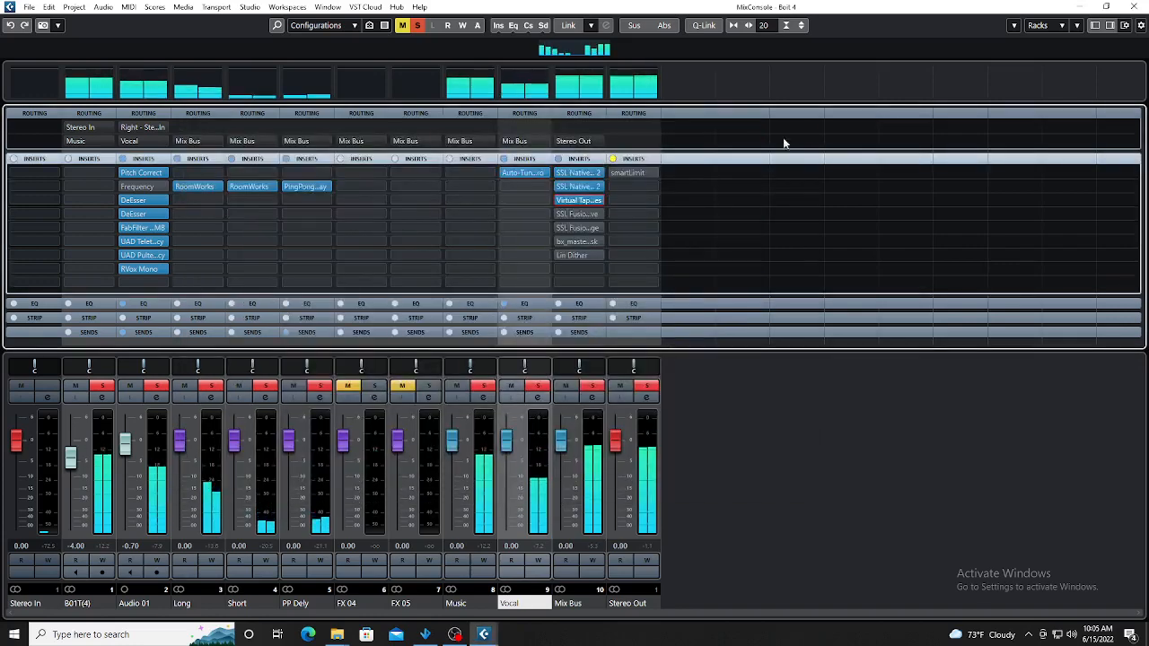
click(570, 214)
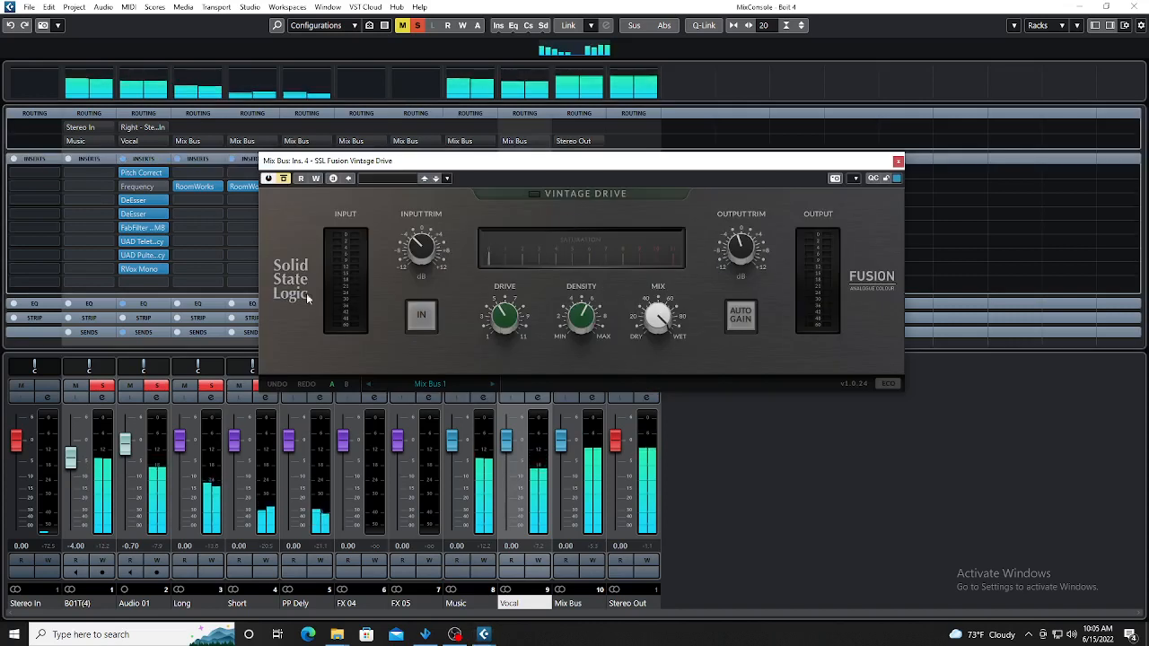
click(284, 178)
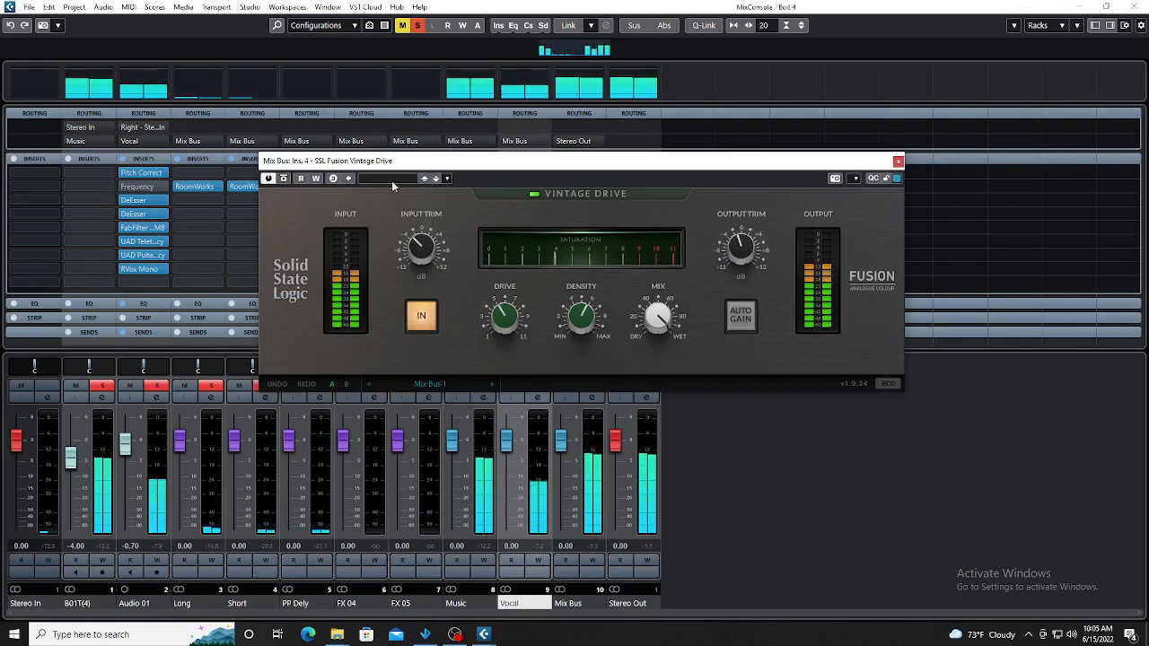
click(897, 162)
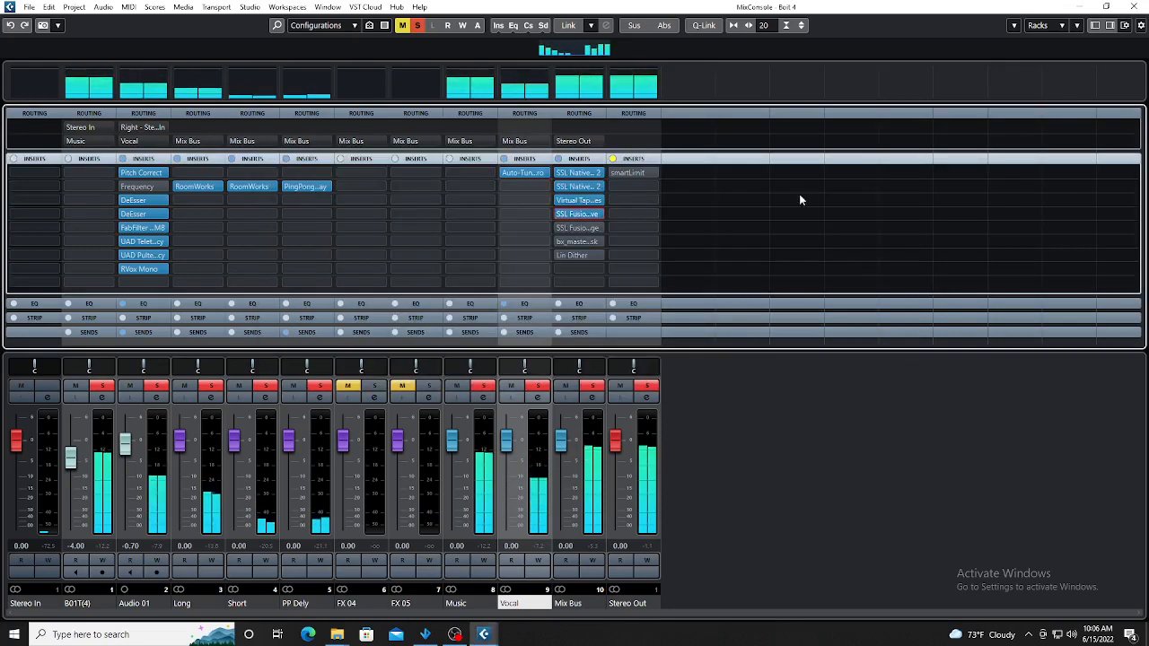
- Activate SSL Fusion Stereo Image on the Mix Bus, compare it with bypass, leave it on, and close it
click(579, 228)
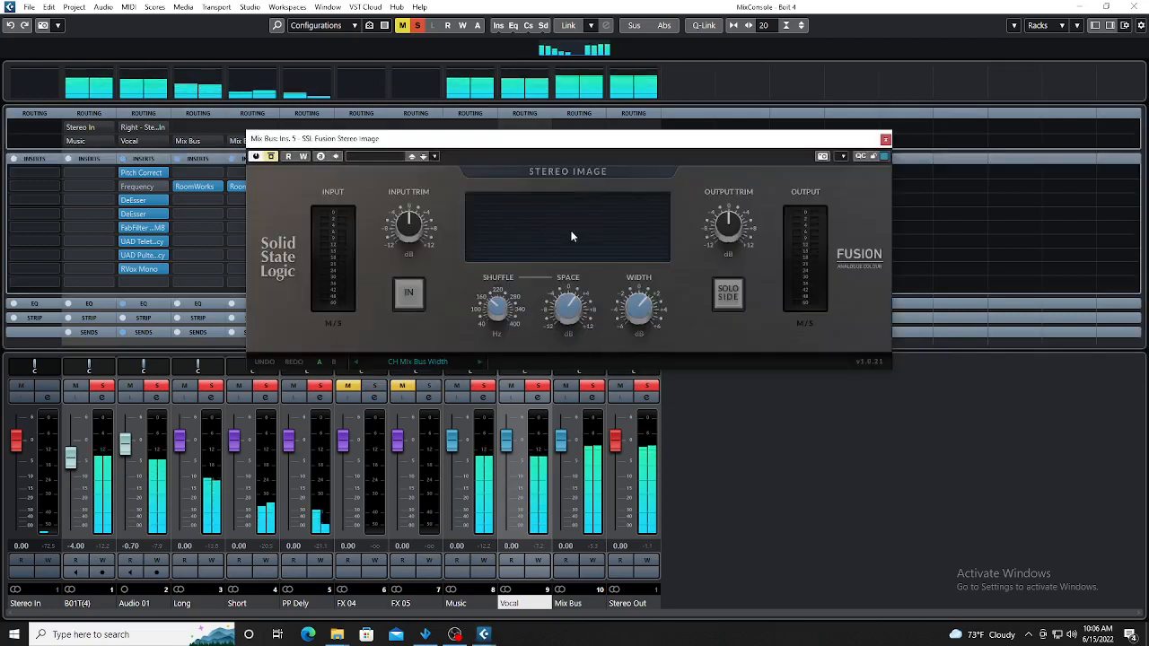
click(271, 157)
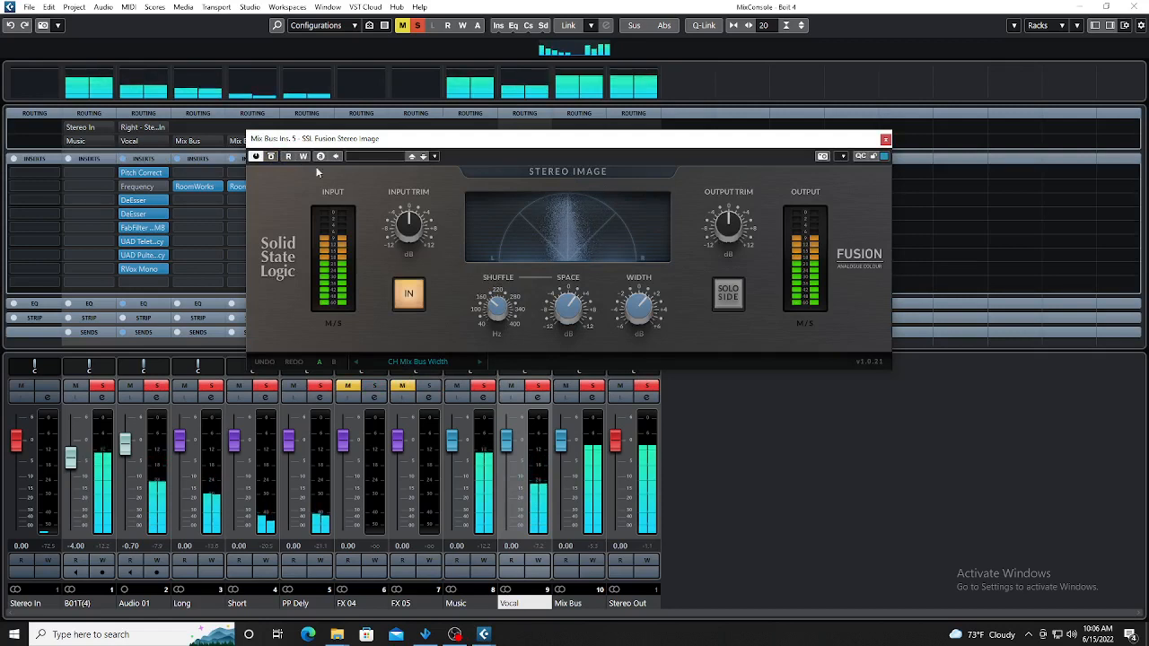
click(271, 157)
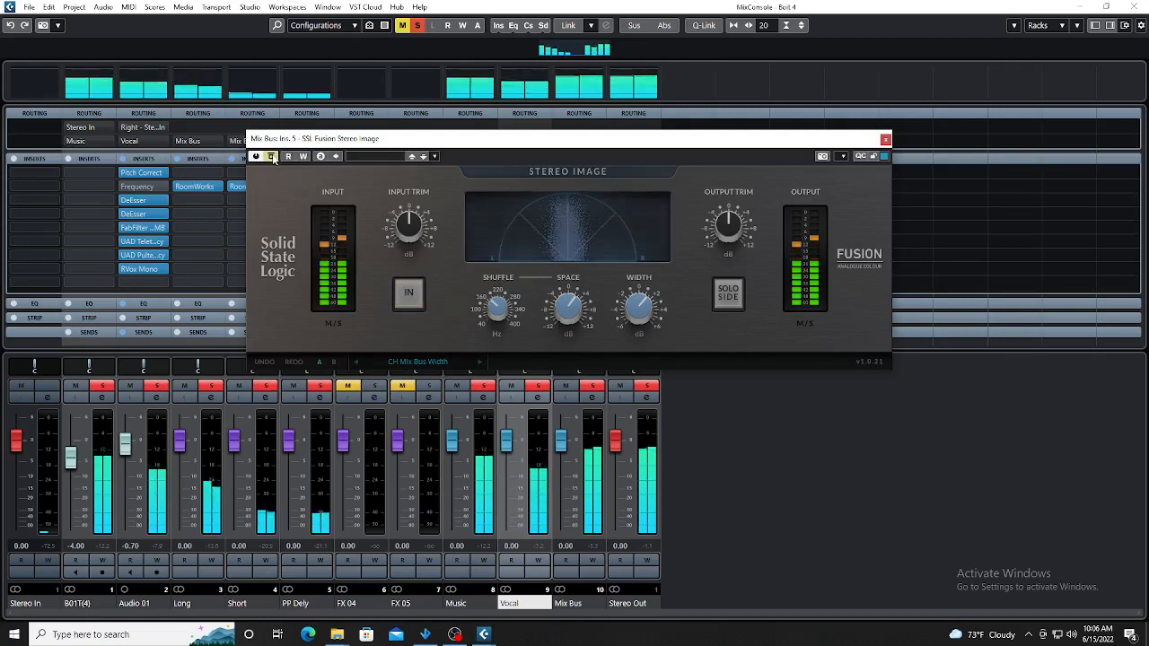
click(271, 158)
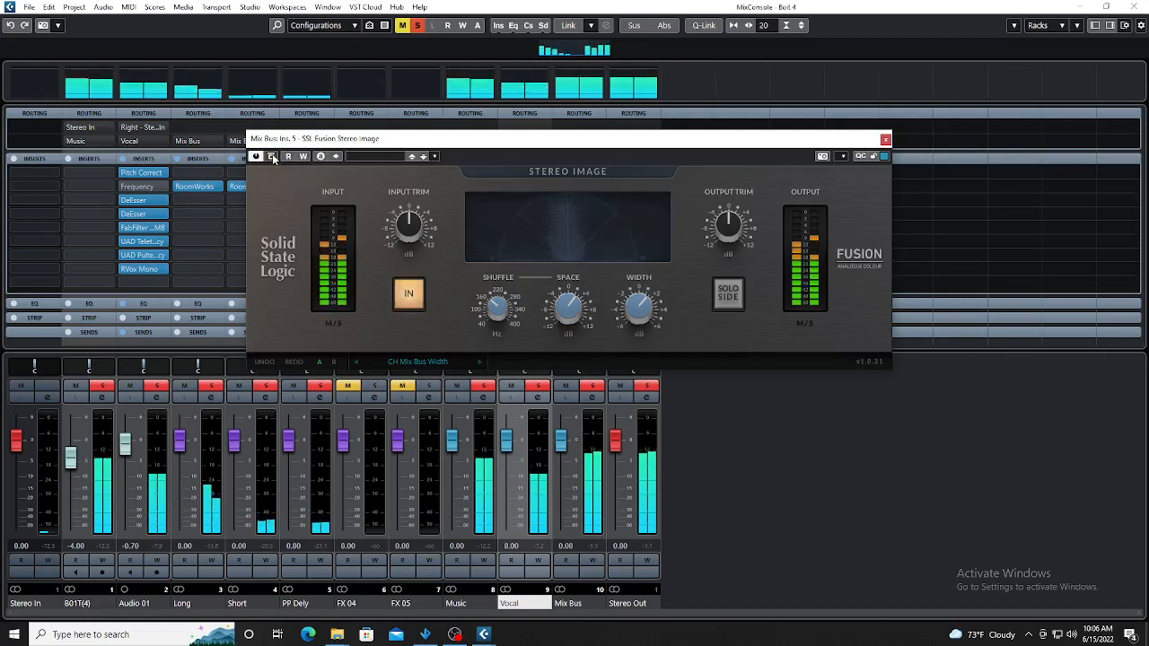
click(885, 140)
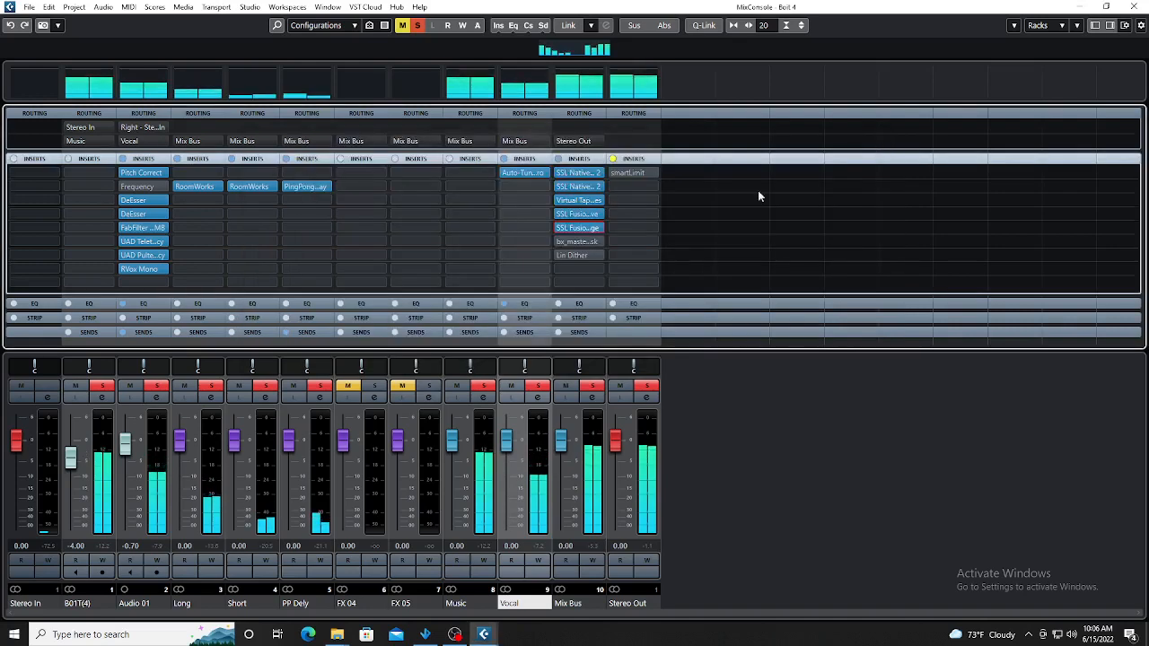
- Activate bx_masterdesk on the Mix Bus, compare it with bypass during playback, leave it on, and close it
click(579, 241)
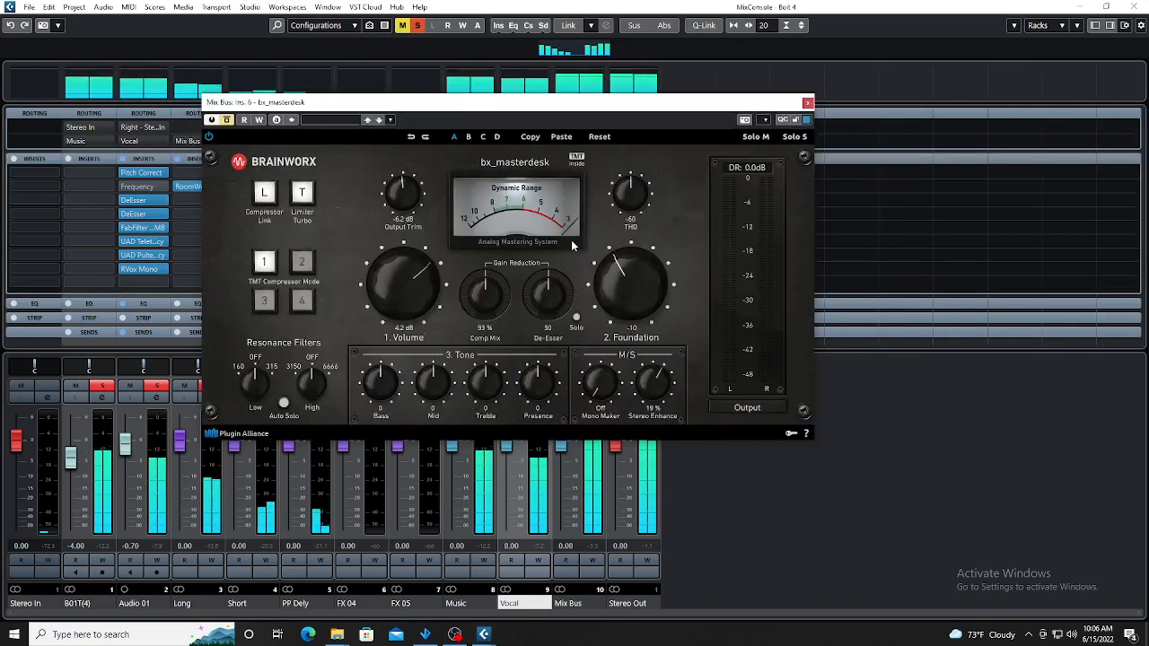
click(228, 121)
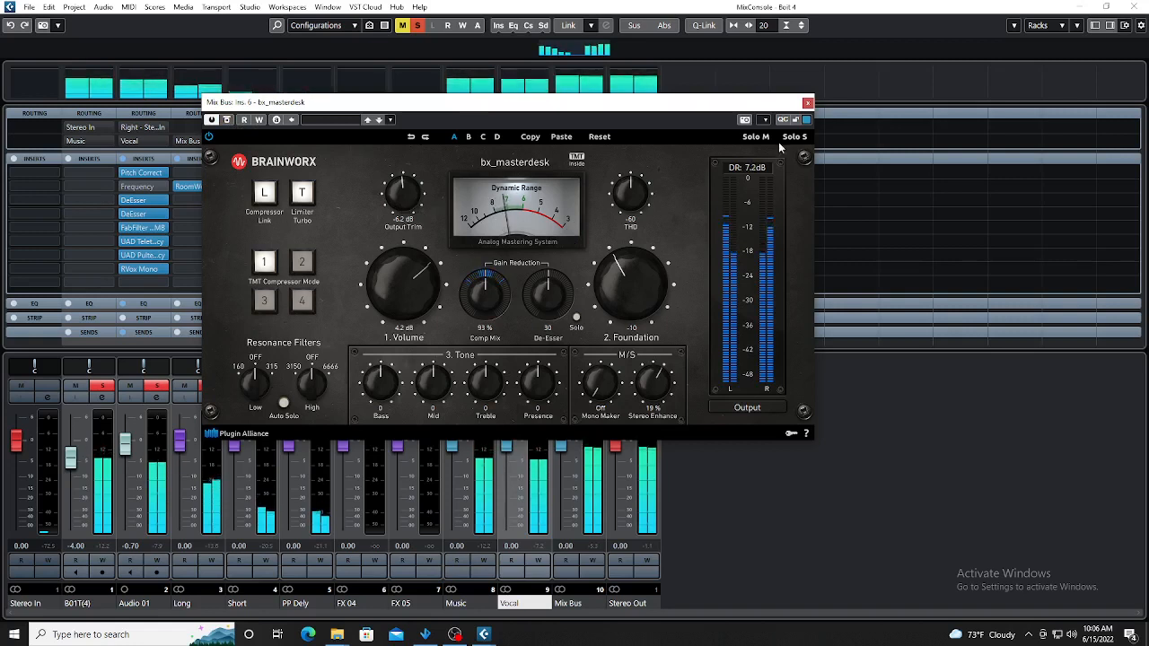
click(228, 120)
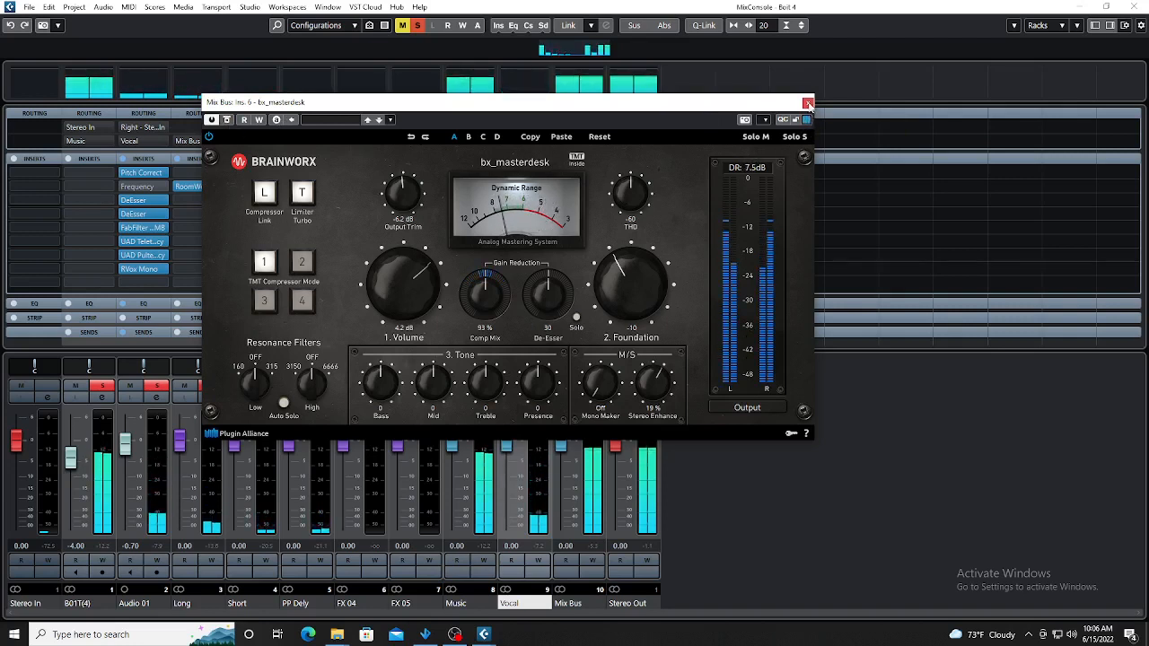
click(808, 102)
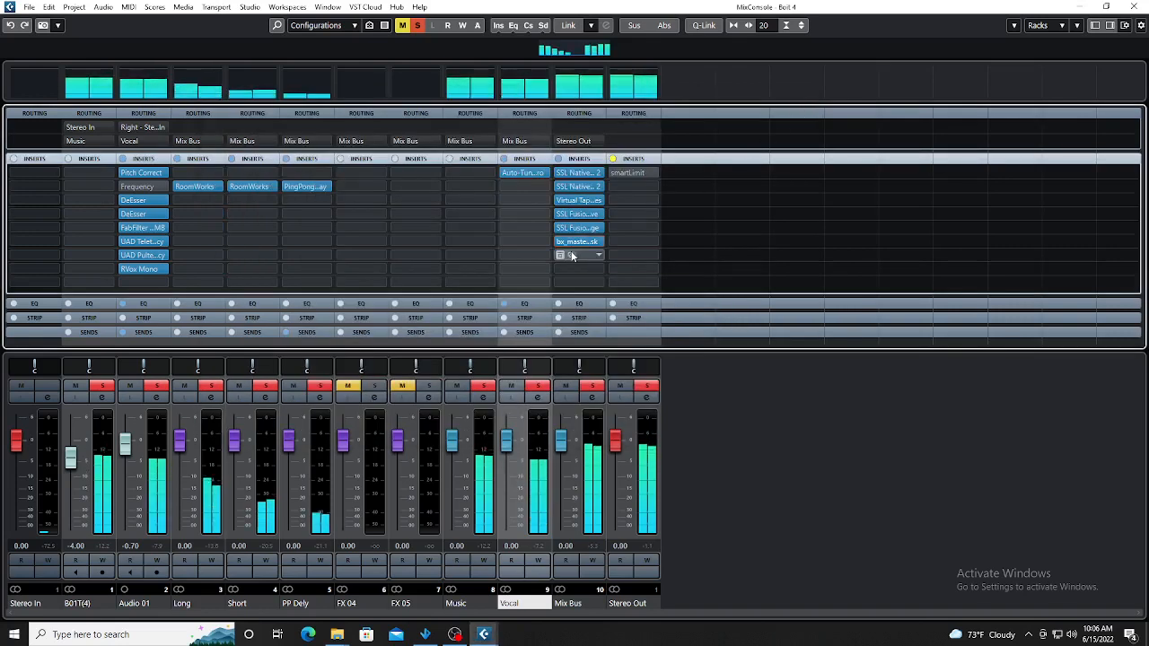
- Activate Lin Dither on the Mix Bus and smartLimit on Stereo Out, reviewing and closing each plug-in during playback
click(572, 256)
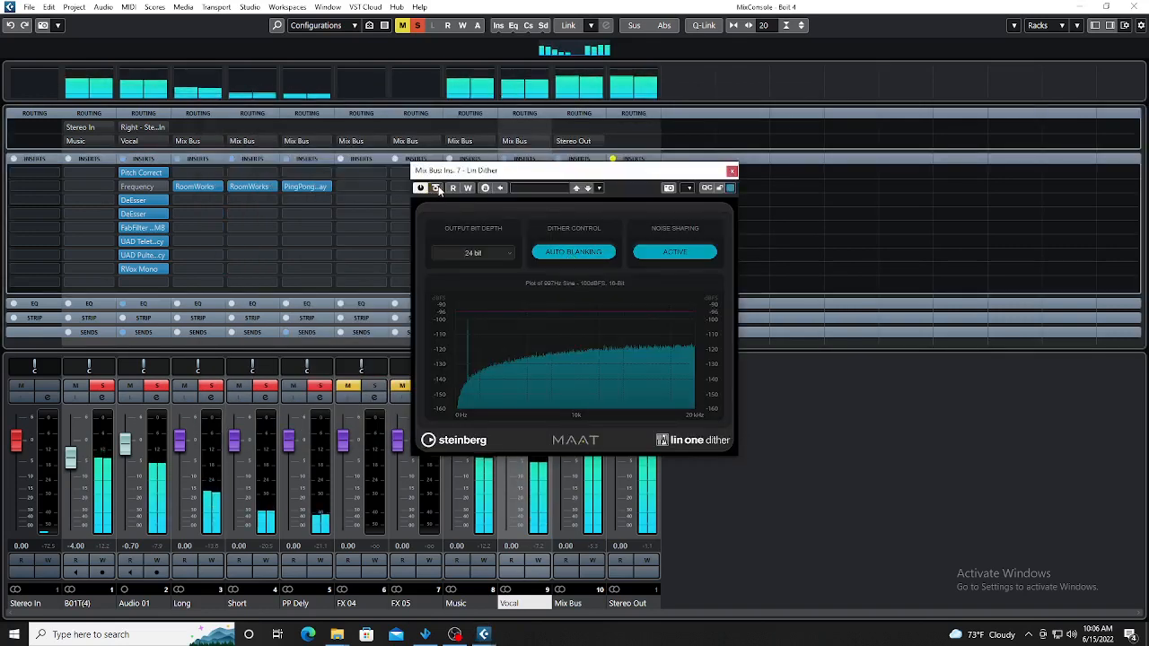
click(731, 171)
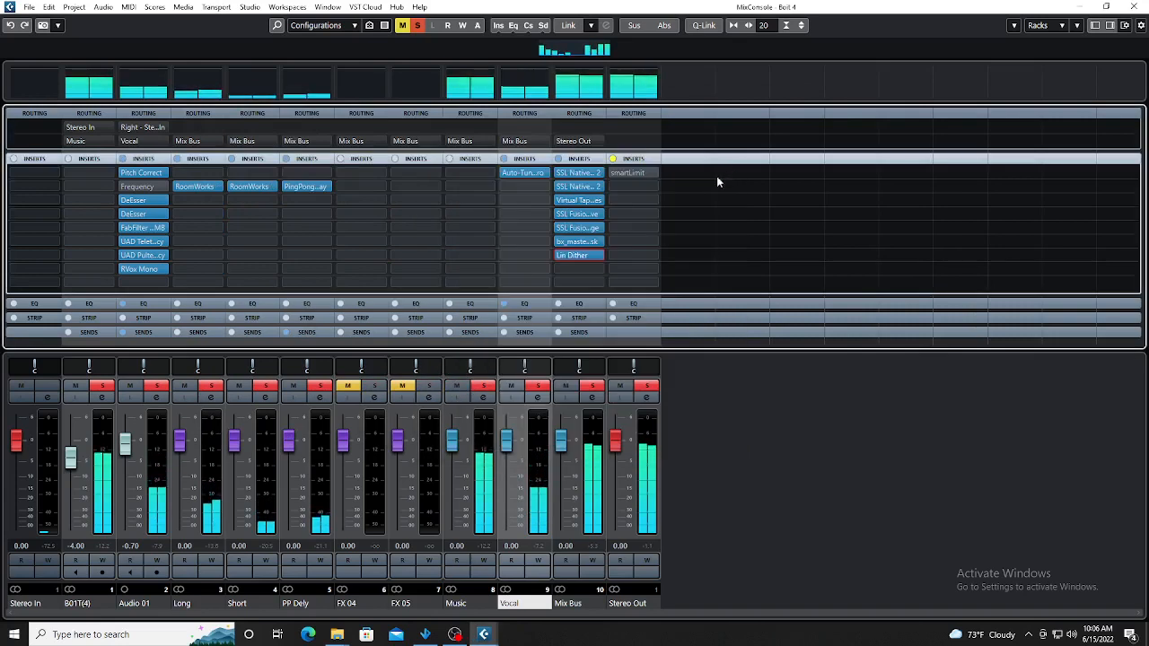
click(628, 172)
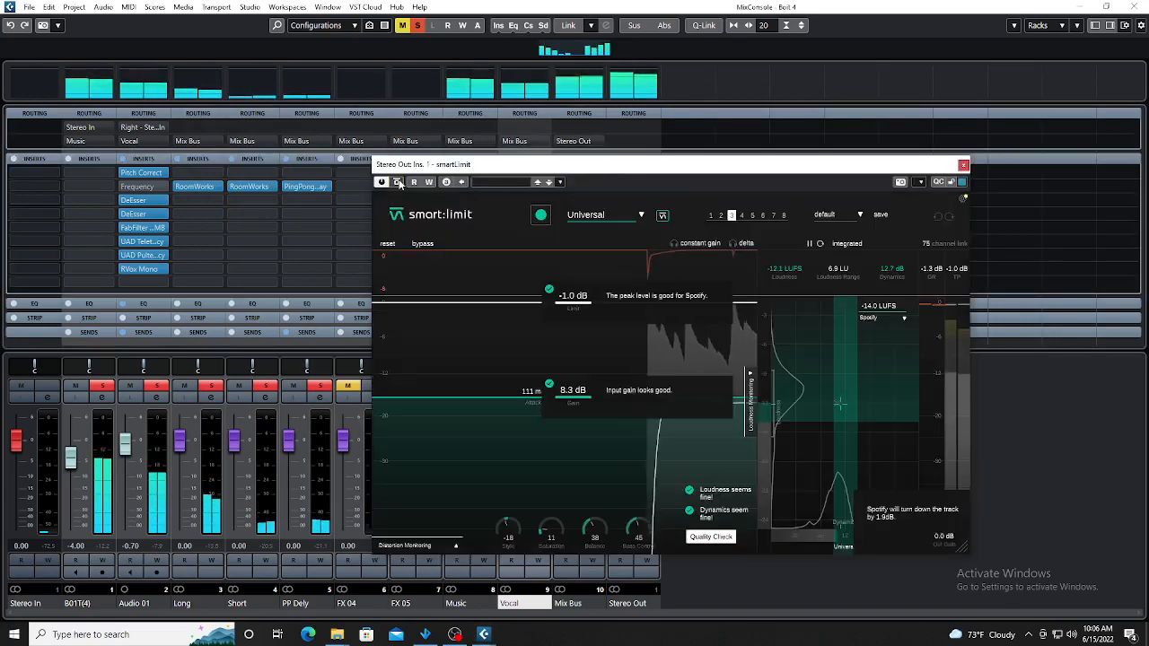
drag(788, 168, 646, 140)
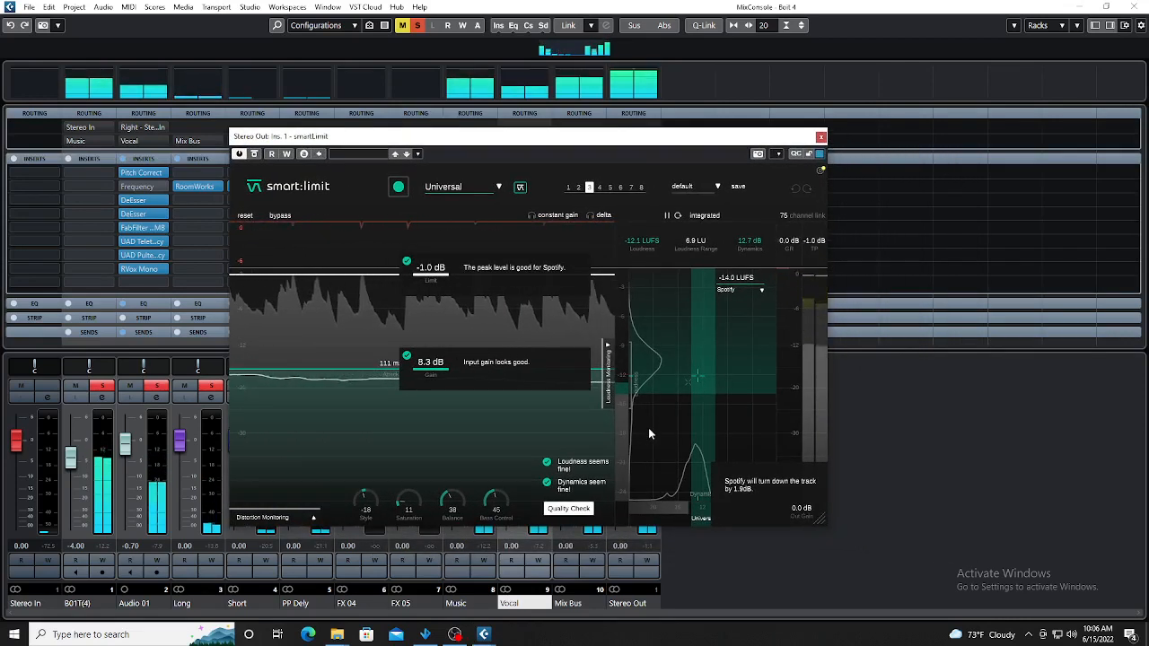
click(821, 137)
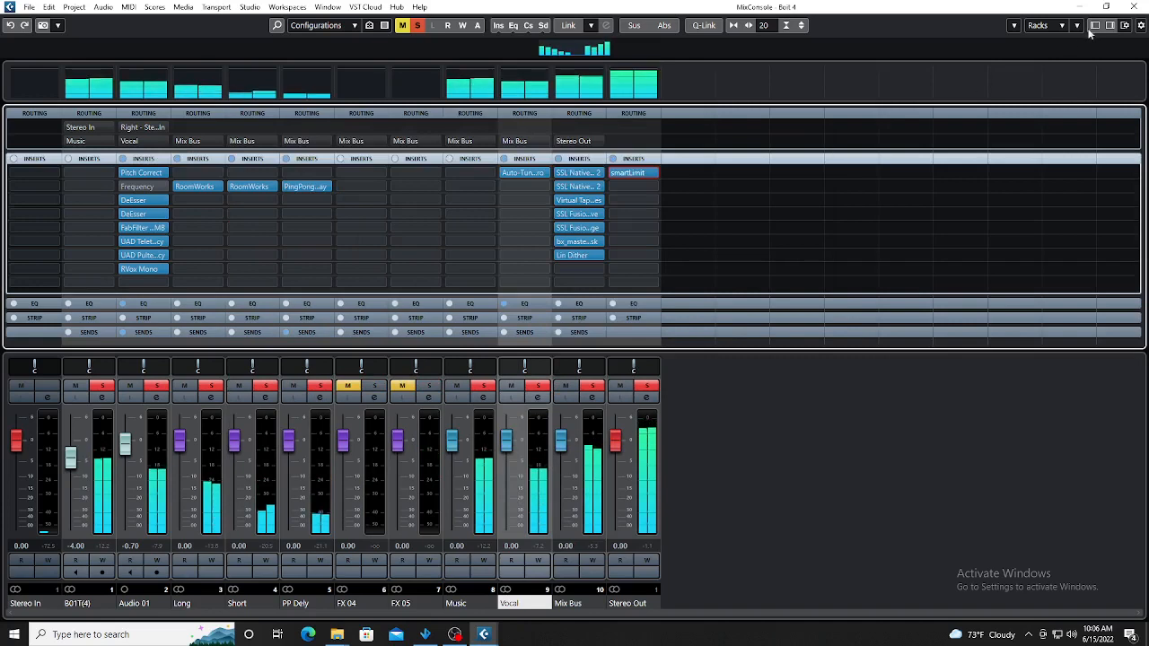
- Close the full MixConsole and hide the project window's lower zone, fitting the whole song arrangement in view
click(1134, 7)
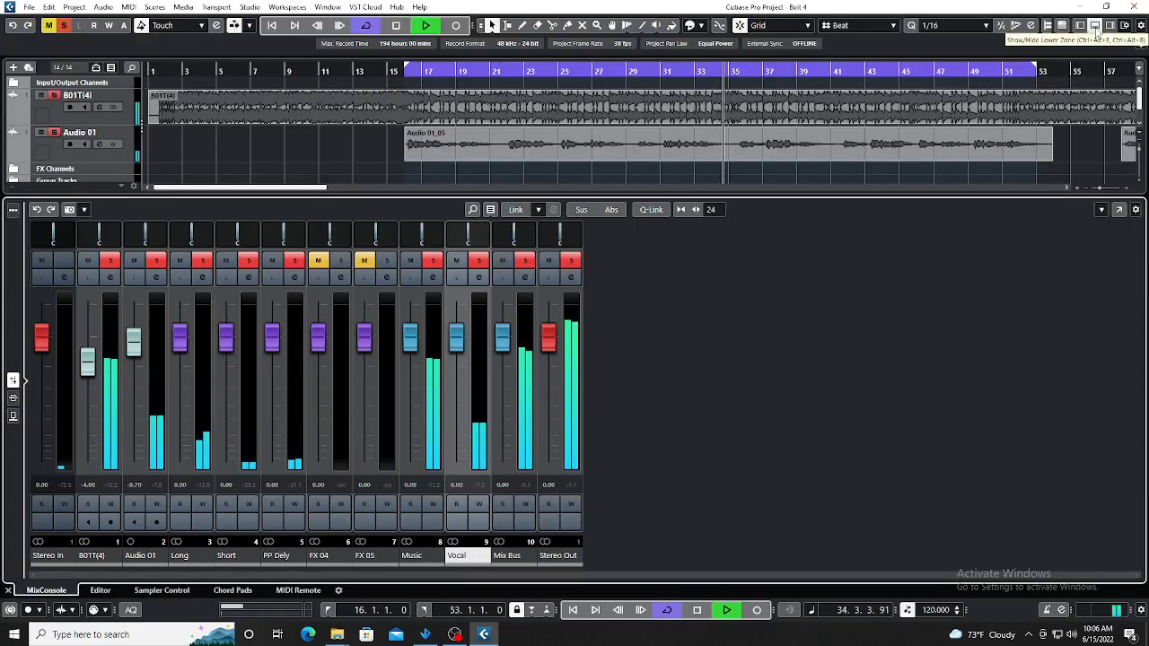
click(1095, 27)
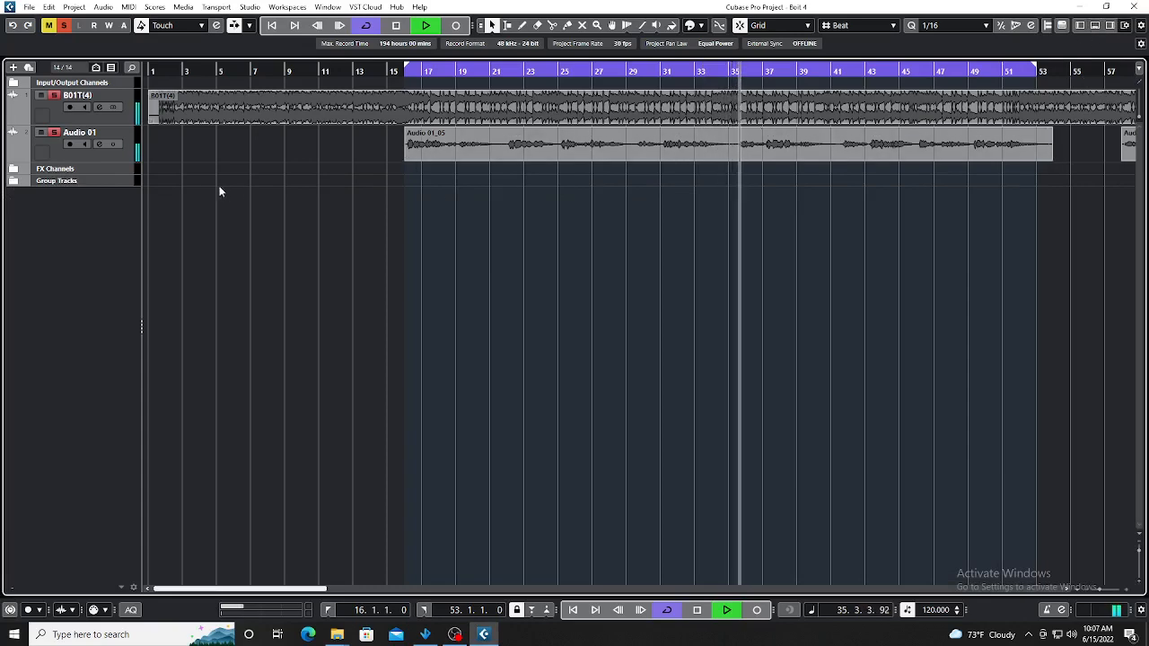
key(g)
key(g)
key(g)
key(g)
key(g)
key(g)
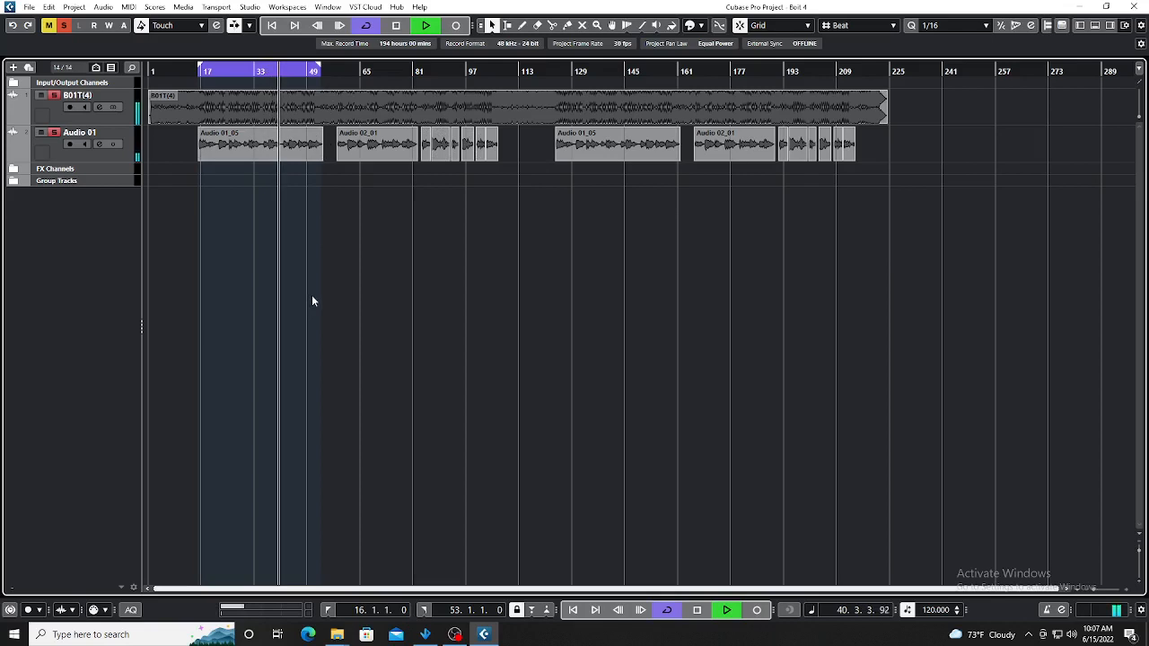
- Stop playback and select the B01T(4) music track
key(space)
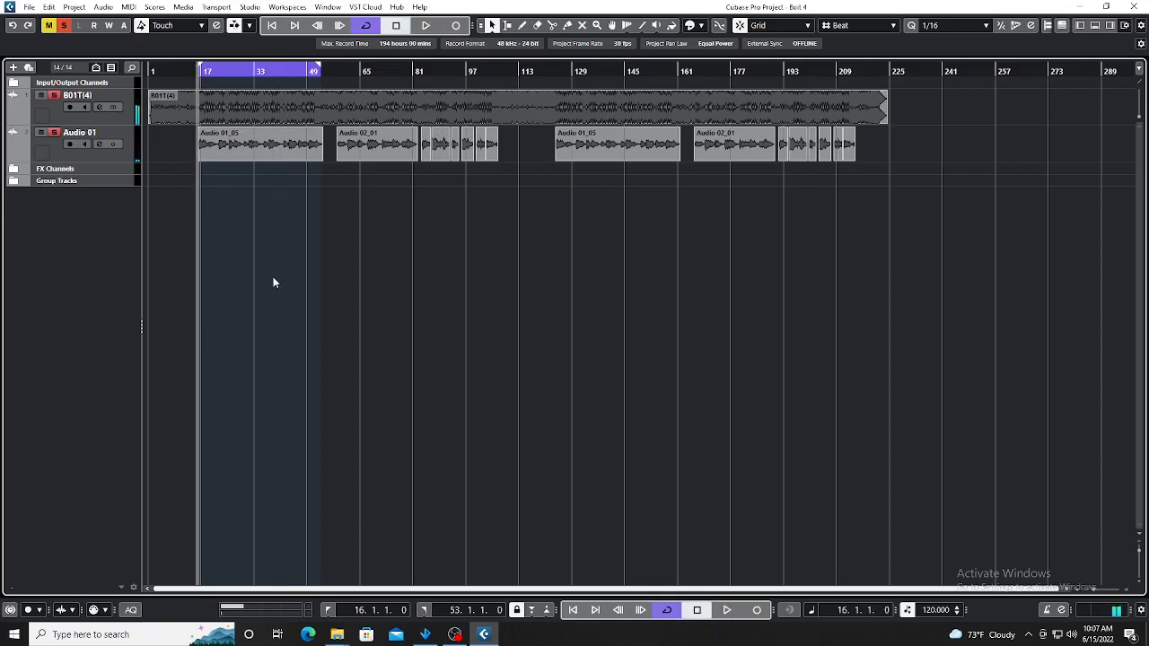
click(116, 118)
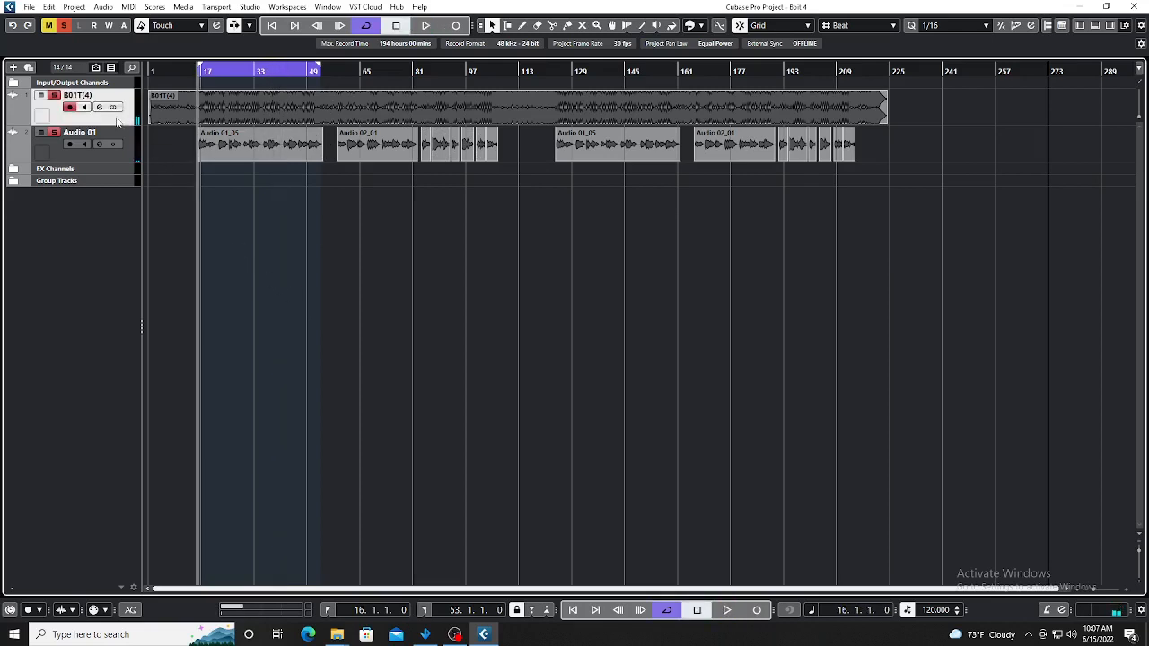